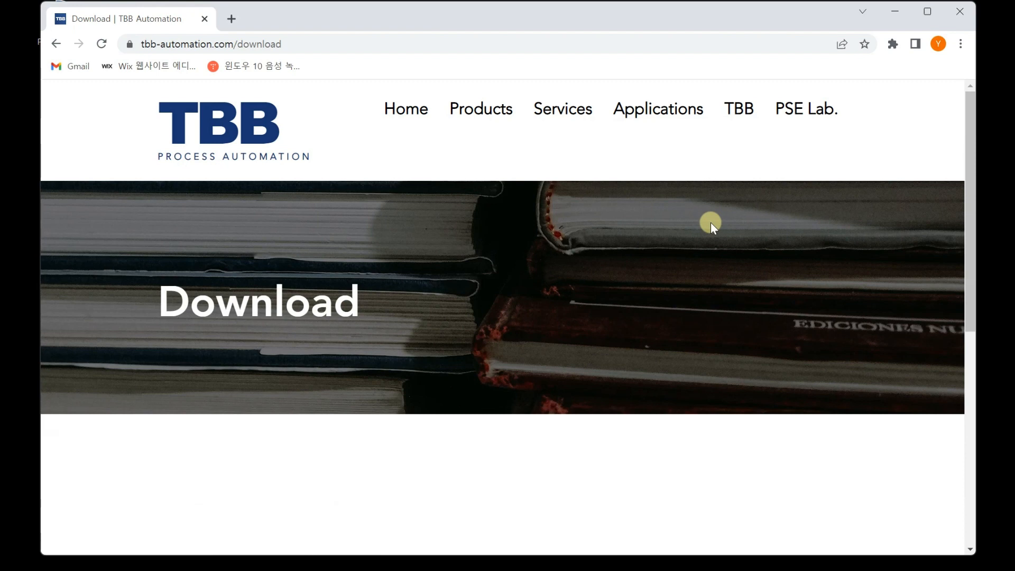
- Download Setting_Starter_07.zip from the 07. Report folder inside the Getting Started folder of the TBB download page
scroll(710, 222, down, 4)
click(372, 380)
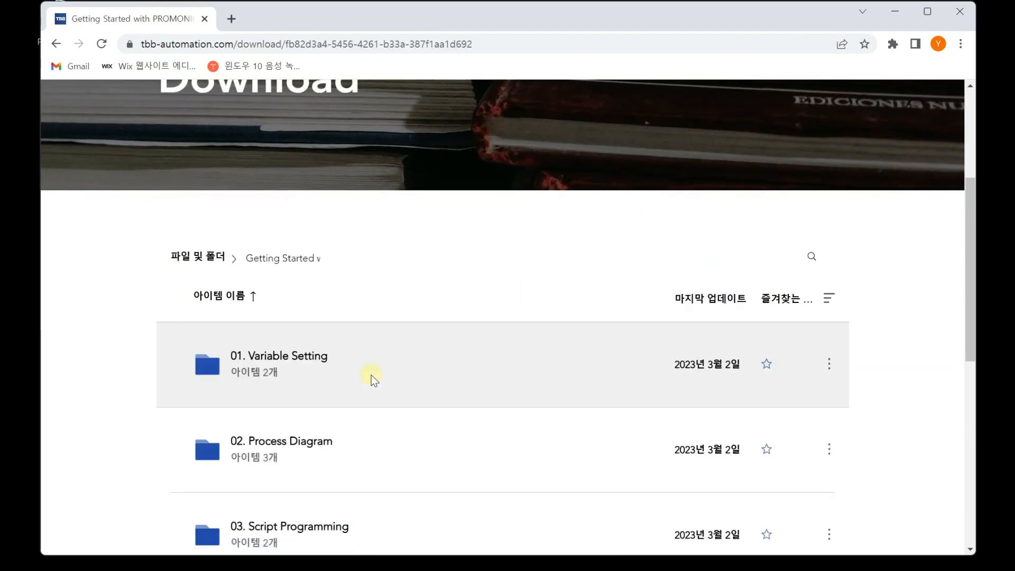
scroll(371, 375, down, 8)
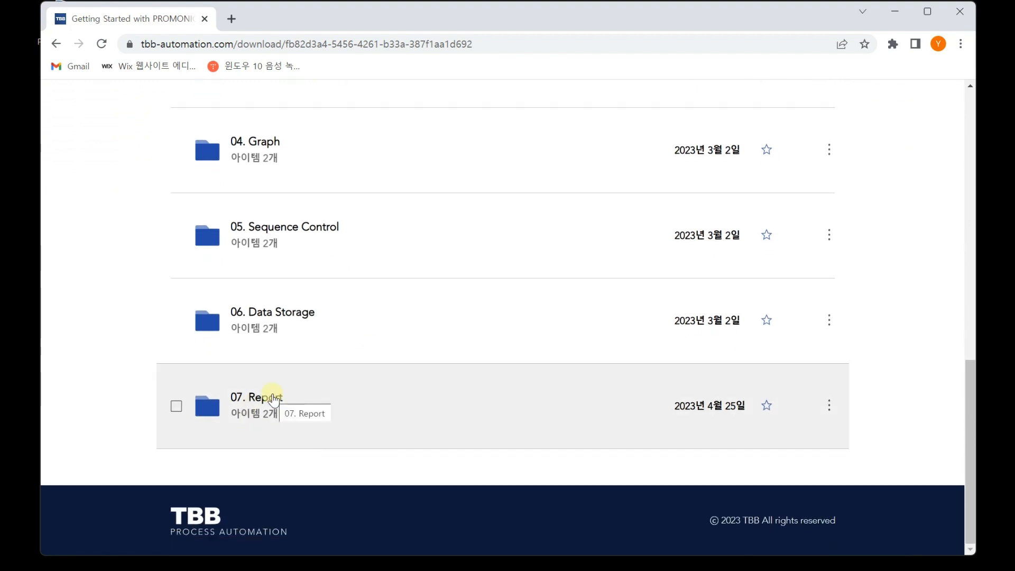
click(272, 400)
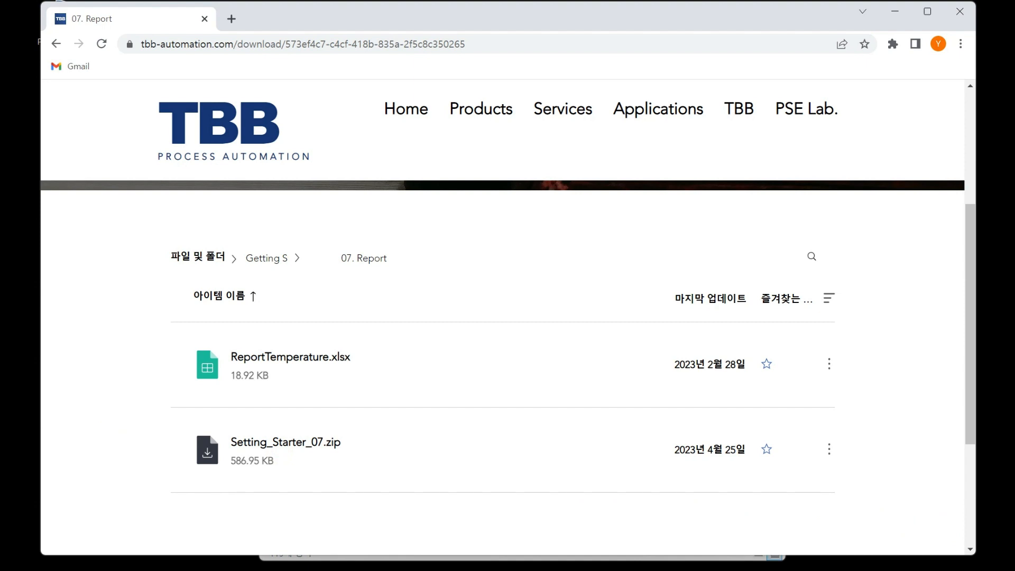
click(285, 442)
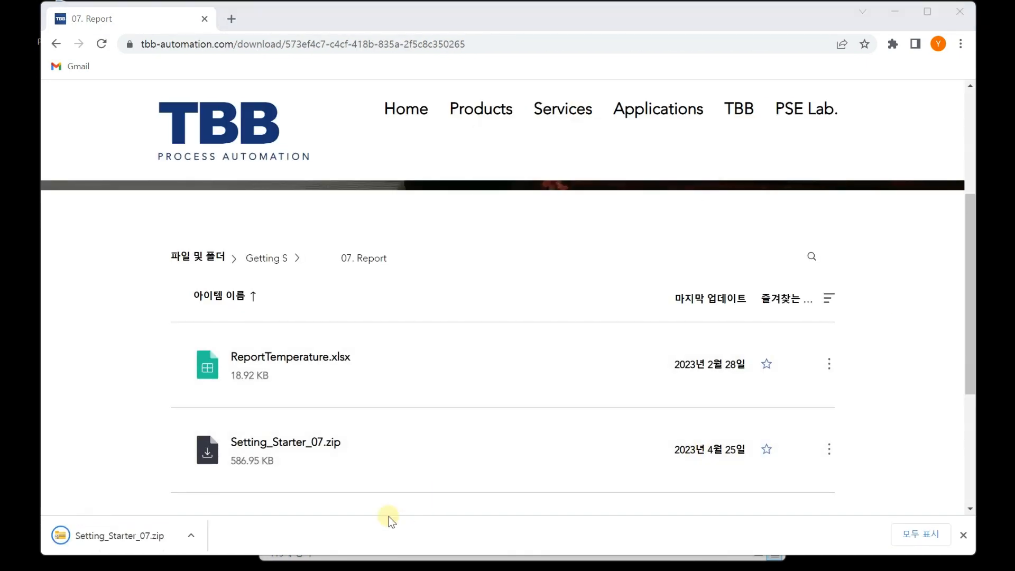
- Locate the downloaded Setting_Starter_07.zip in File Explorer and extract it to the default Setting_Starter_07 folder
click(202, 535)
click(211, 565)
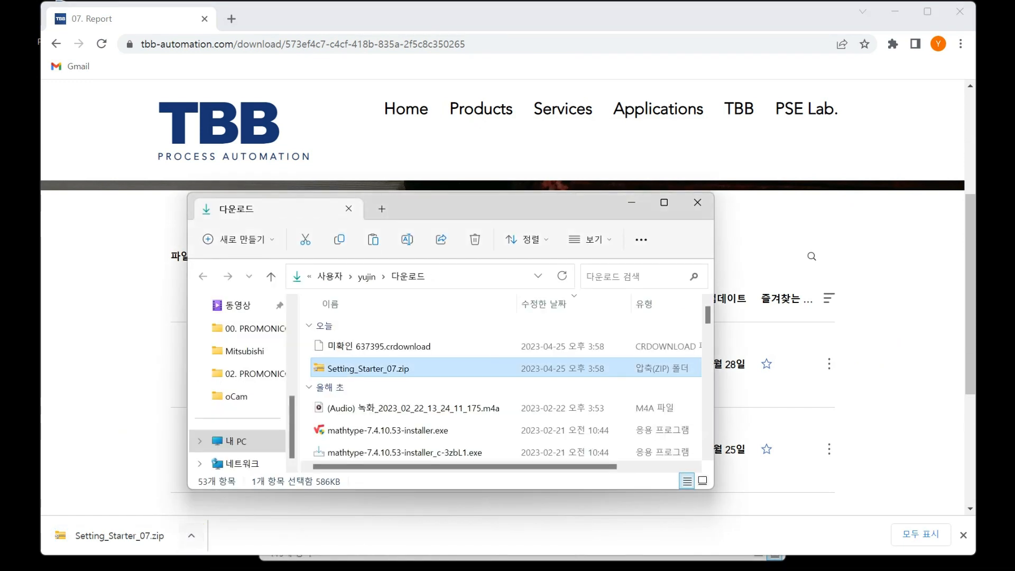
right_click(374, 366)
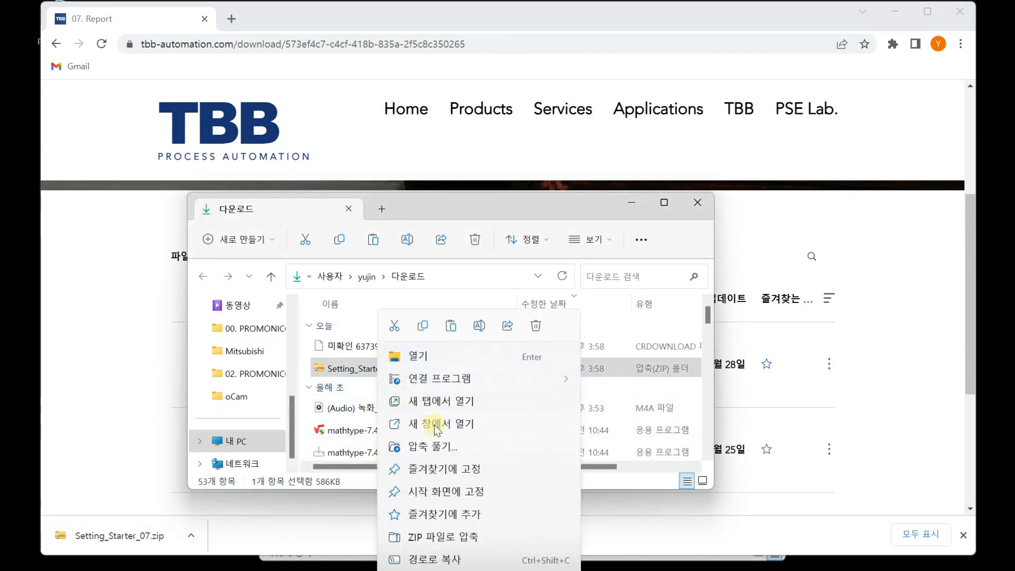
click(442, 446)
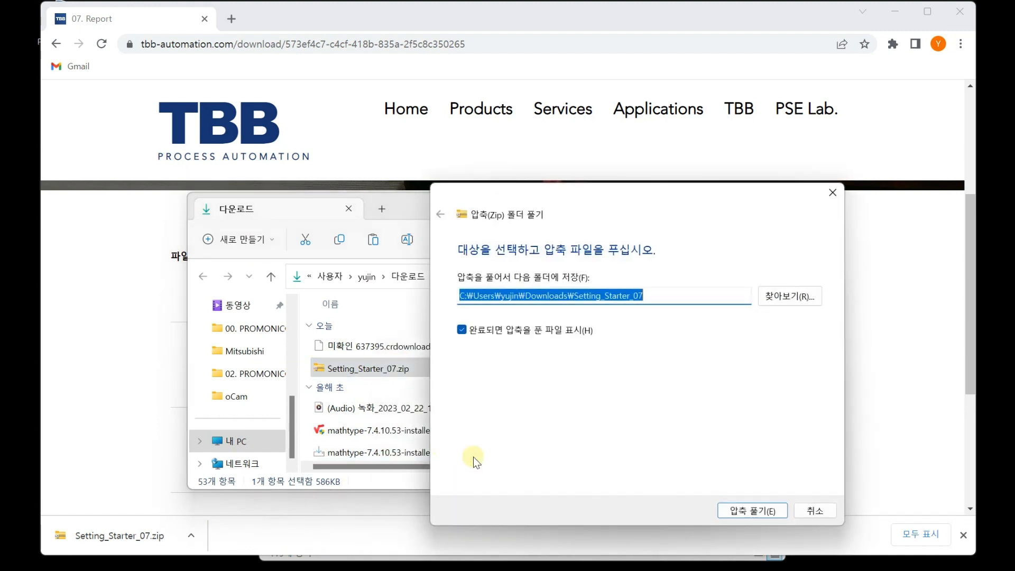
click(747, 511)
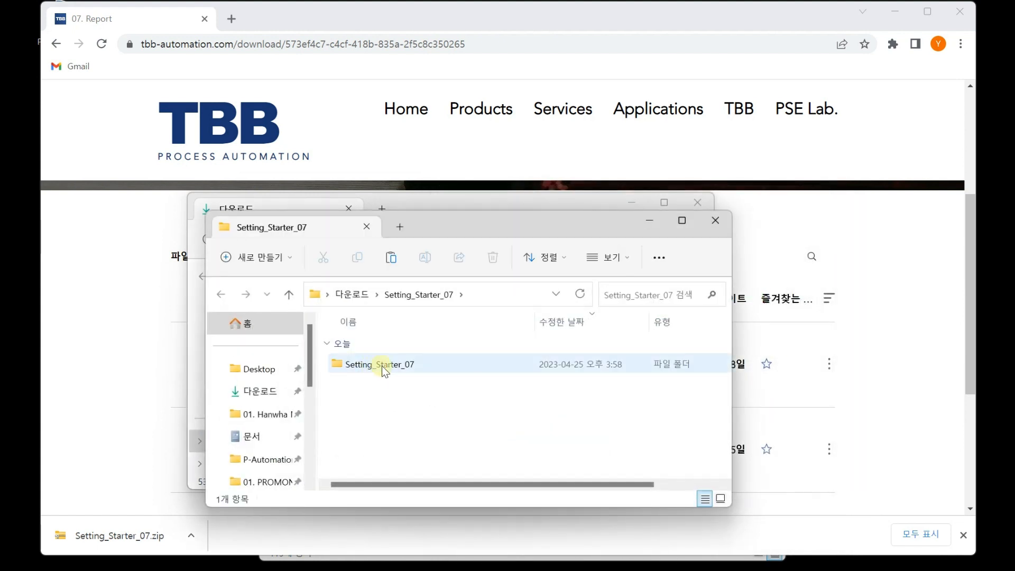
- Copy the setting folder from inside the extracted Setting_Starter_07 folder
double_click(381, 365)
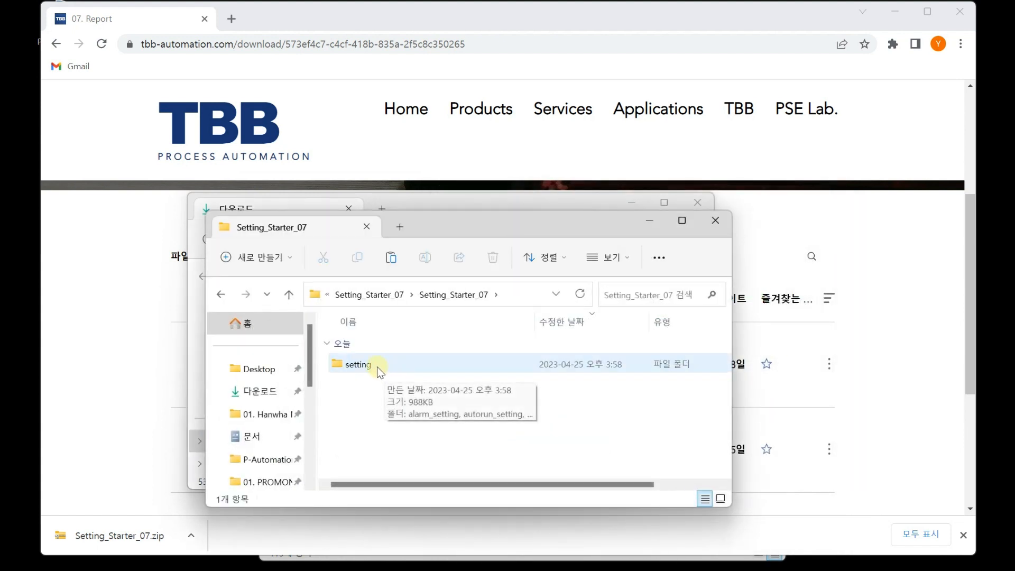
click(363, 363)
right_click(363, 363)
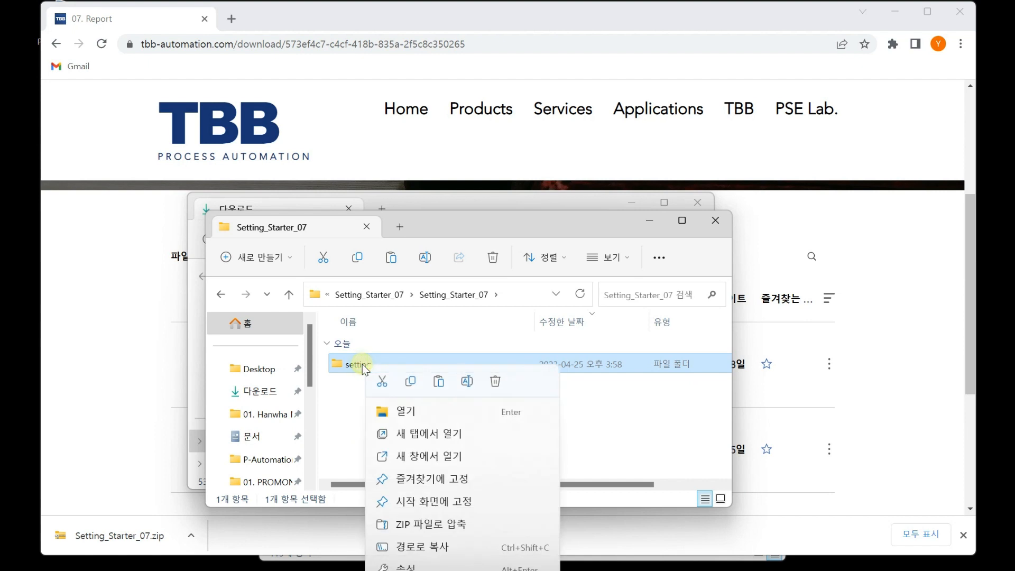
click(412, 381)
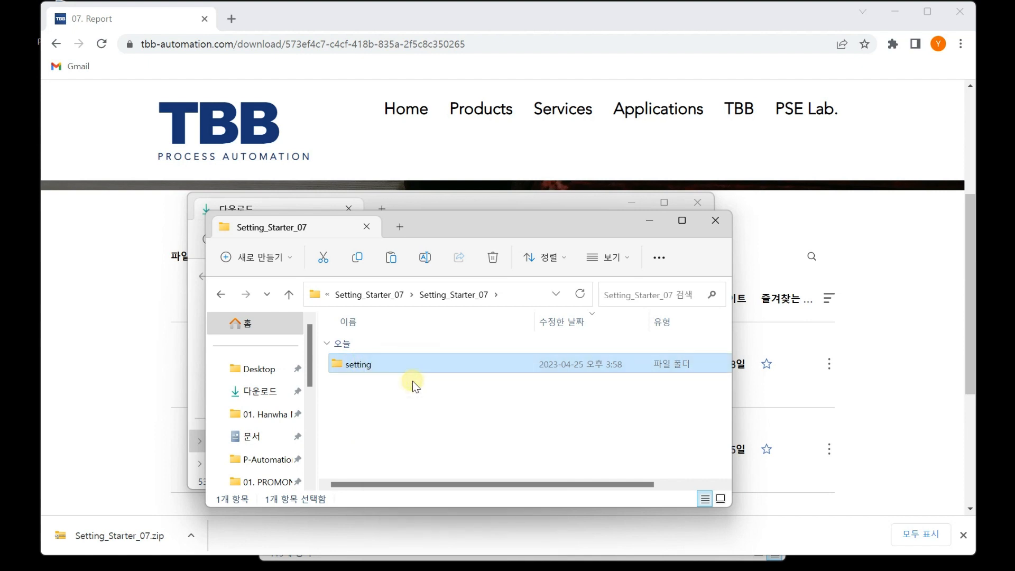
- Browse to the P_Automation folder inside TBB on the C: drive
scroll(311, 370, down, 5)
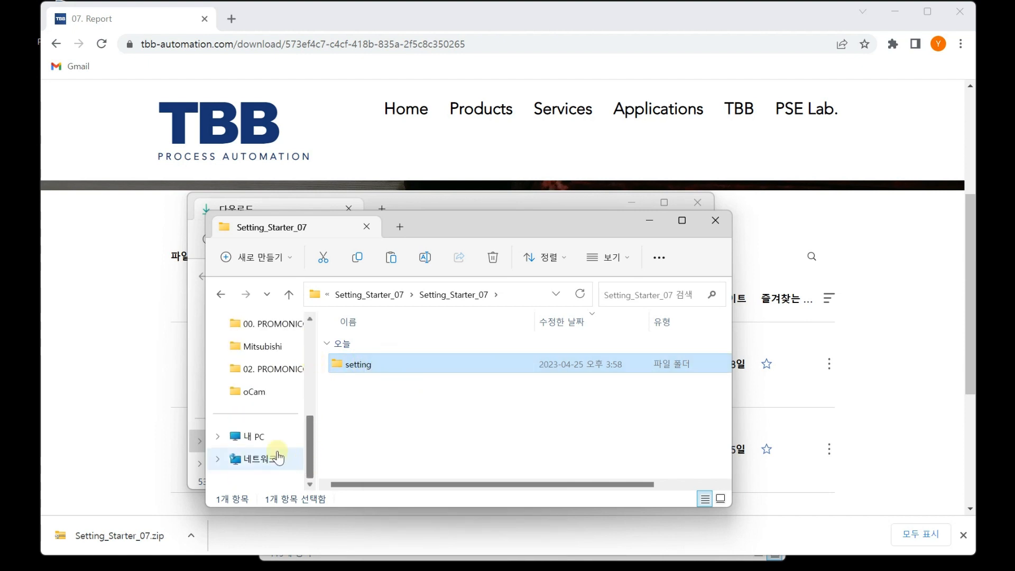
click(271, 435)
double_click(383, 368)
scroll(382, 404, down, 4)
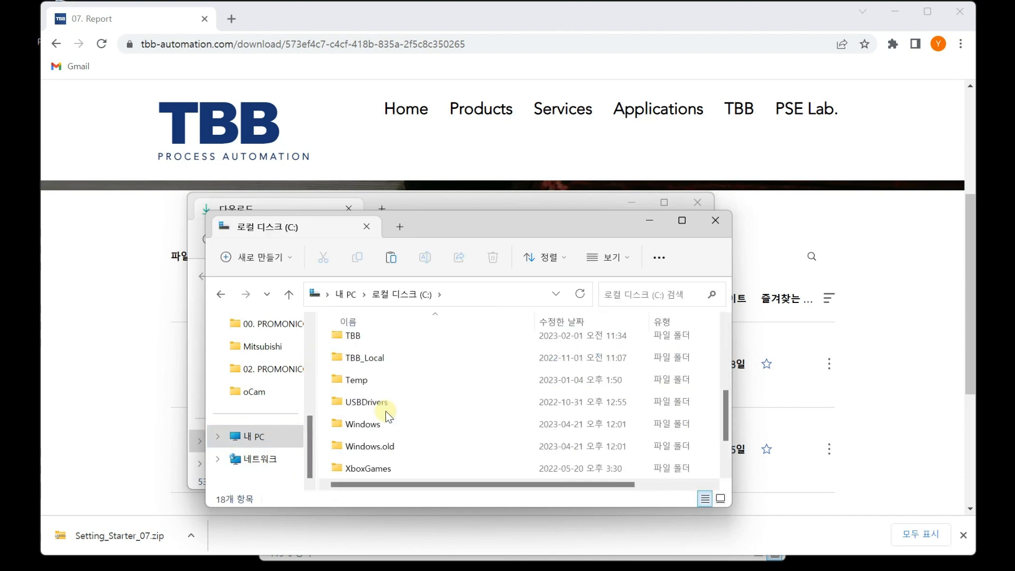
scroll(378, 391, up, 1)
scroll(370, 380, up, 1)
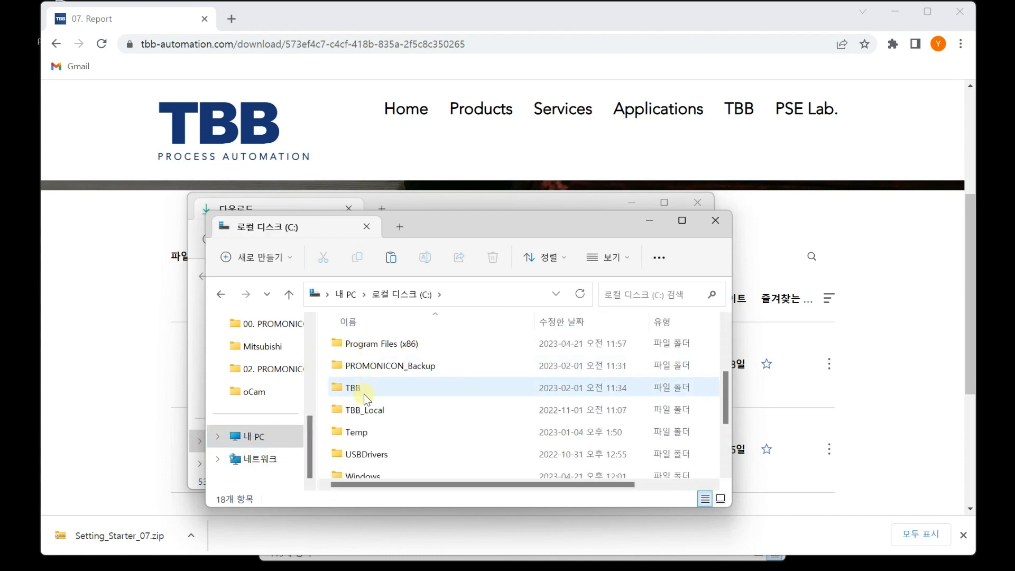
double_click(364, 391)
click(364, 369)
double_click(365, 368)
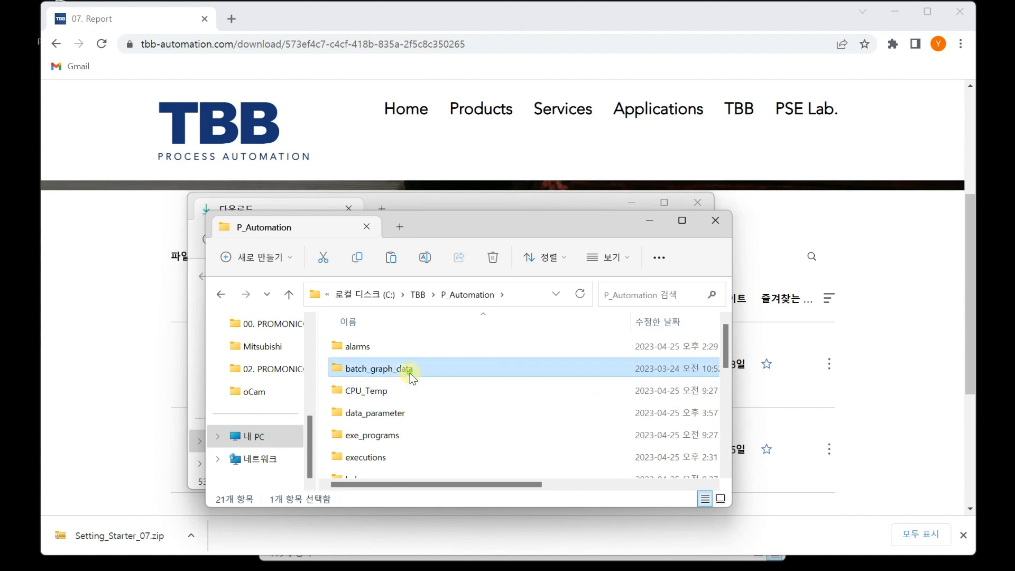
- Paste the copied setting folder into P_Automation and close both File Explorer windows
right_click(410, 373)
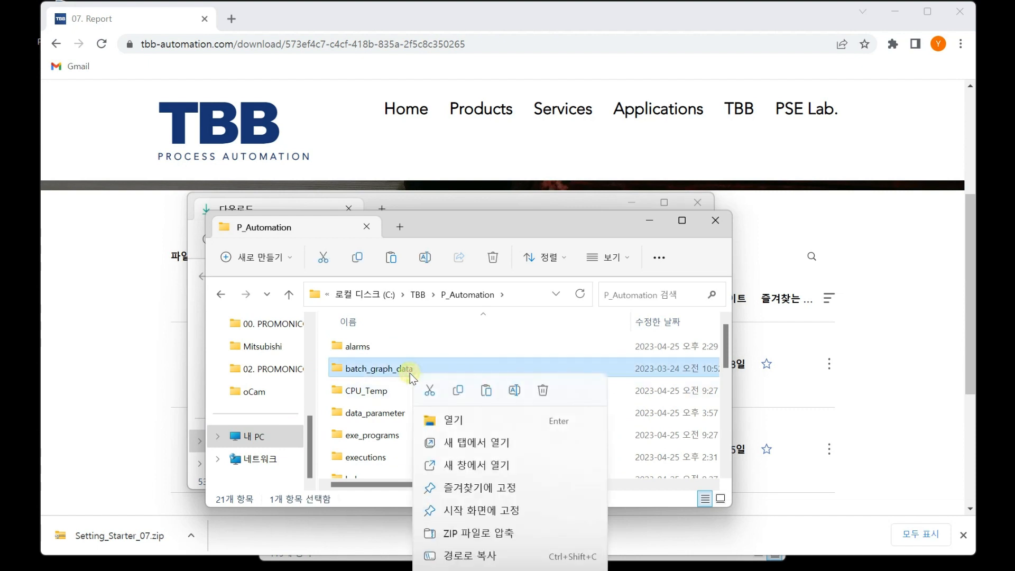
click(485, 395)
key(s)
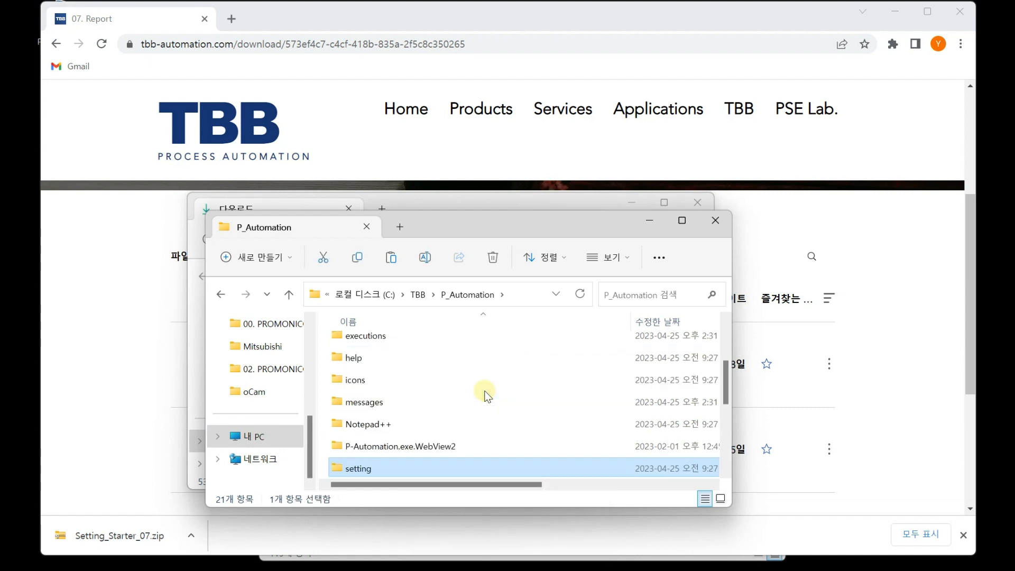
scroll(486, 395, down, 1)
click(715, 220)
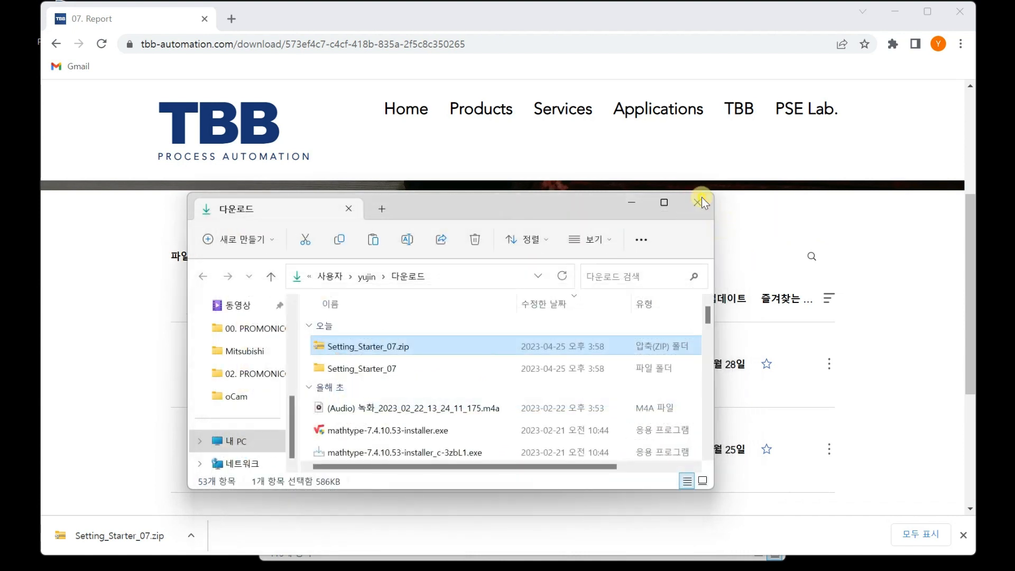
click(701, 199)
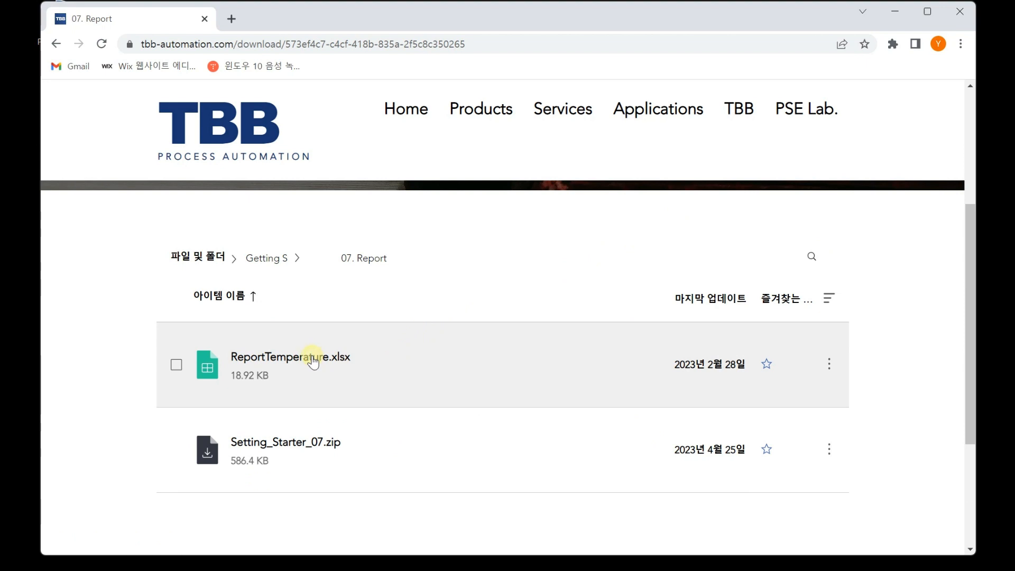
- Download ReportTemperature.xlsx from the 07. Report folder, open it in Excel and review its data columns and graphs
click(313, 359)
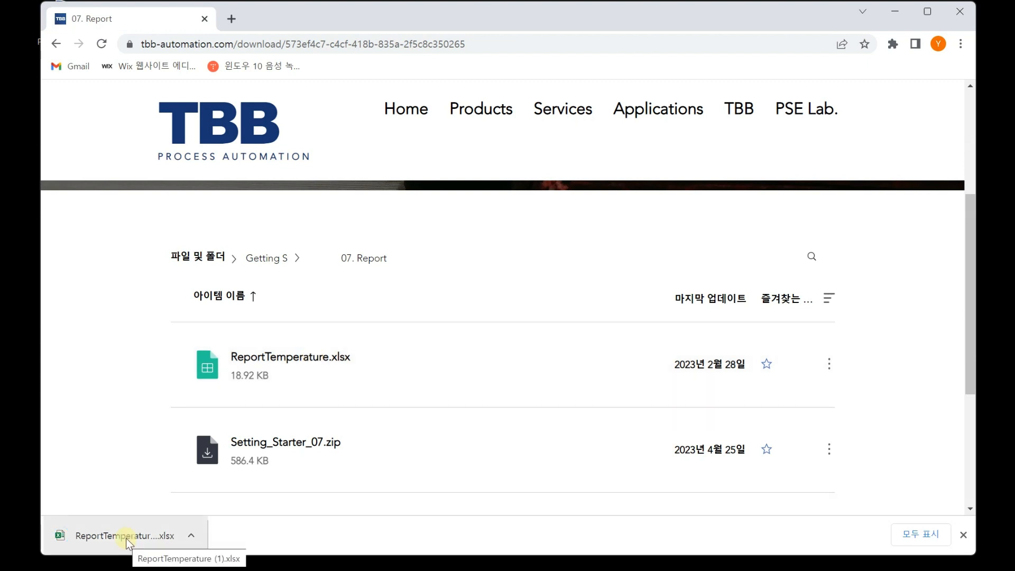
click(126, 538)
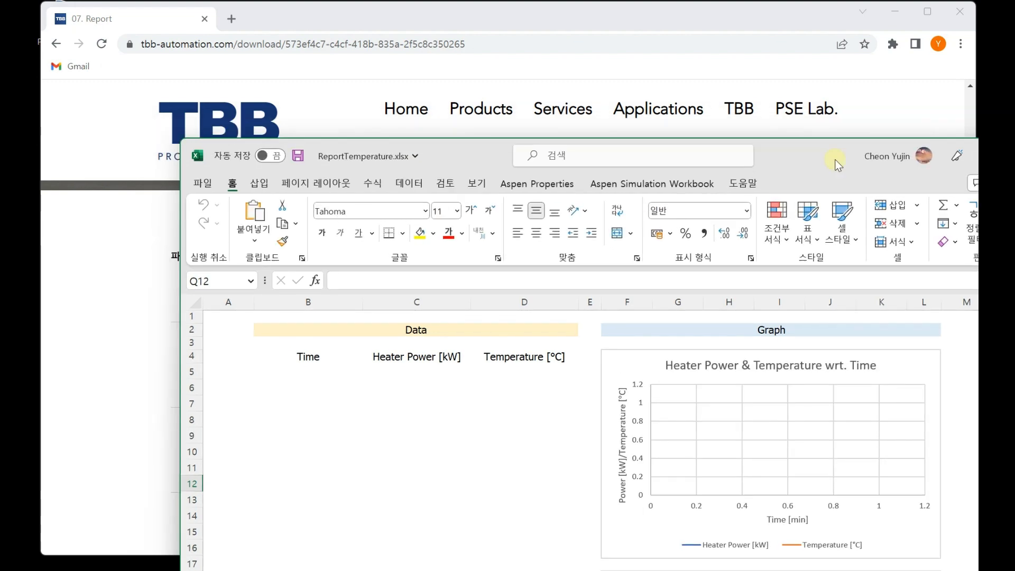
drag(822, 160, 690, 40)
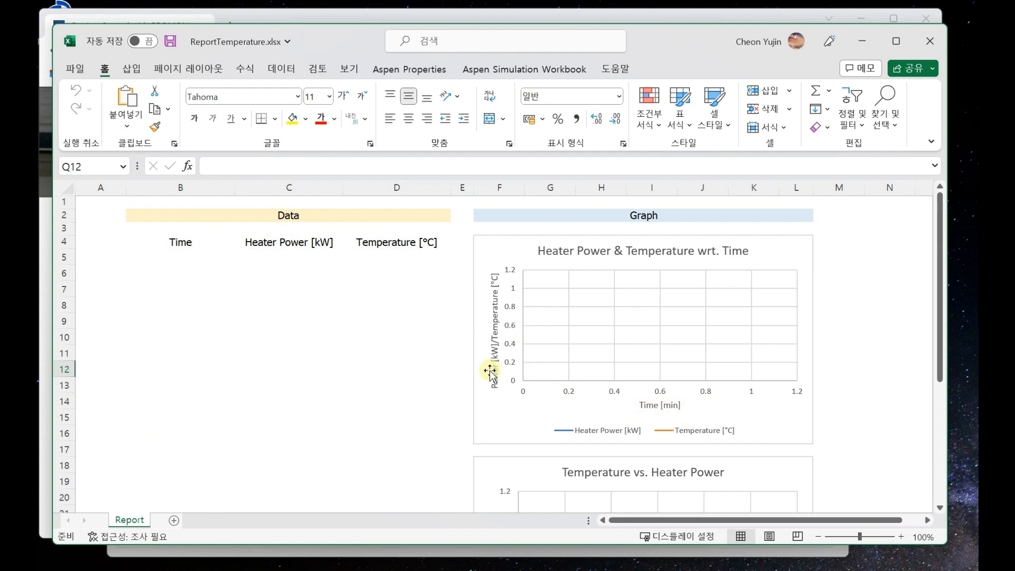
scroll(613, 400, down, 5)
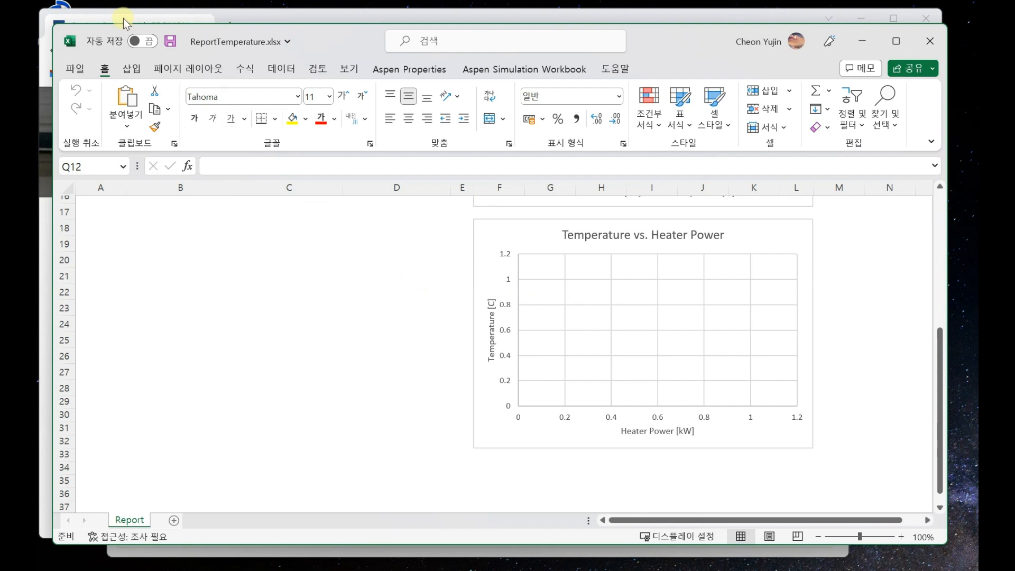
- Start saving the ReportTemperature workbook to another location and browse to C: > TBB > P_Automation
click(81, 69)
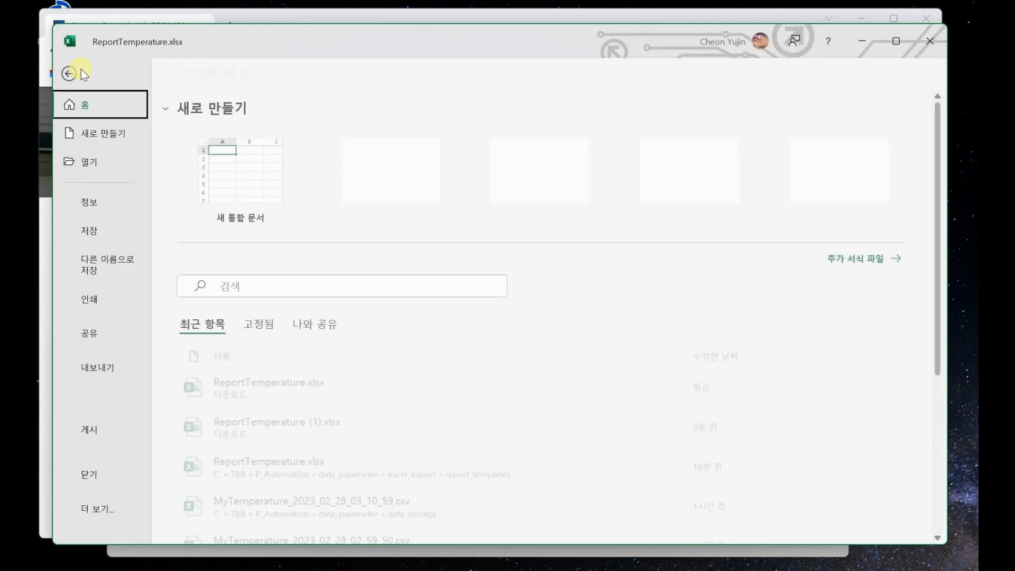
click(103, 264)
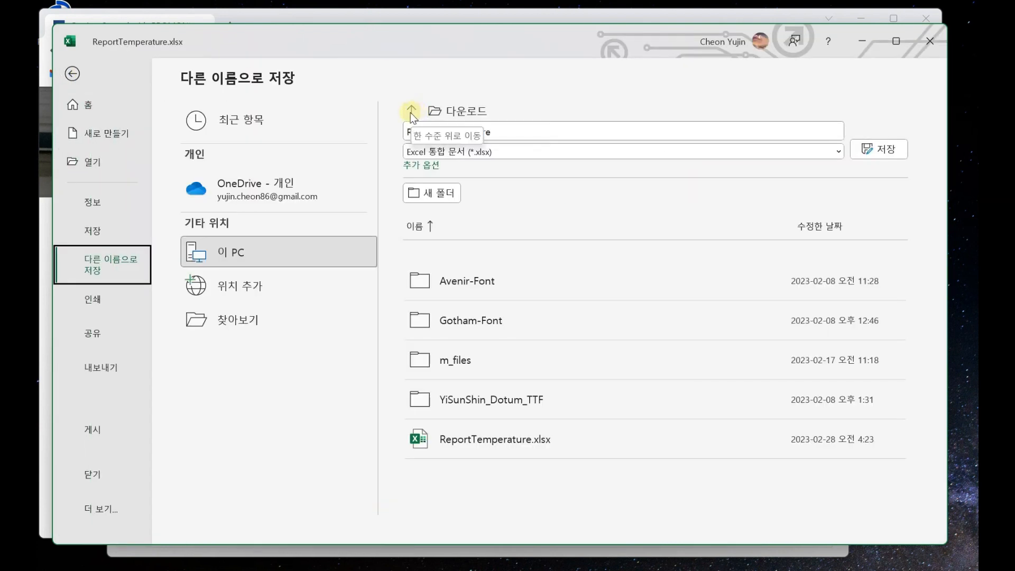
click(412, 112)
click(492, 388)
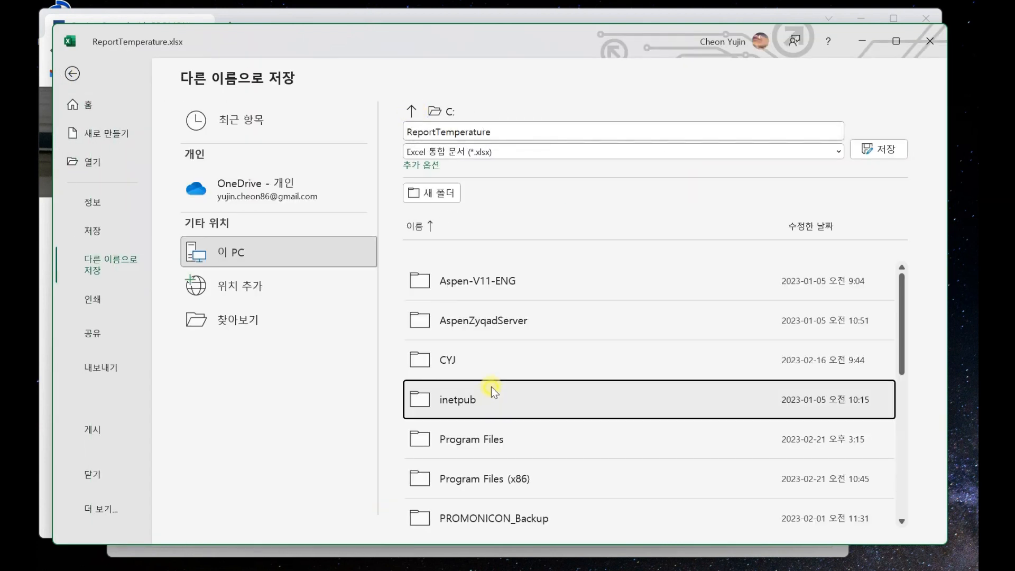
scroll(492, 390, down, 3)
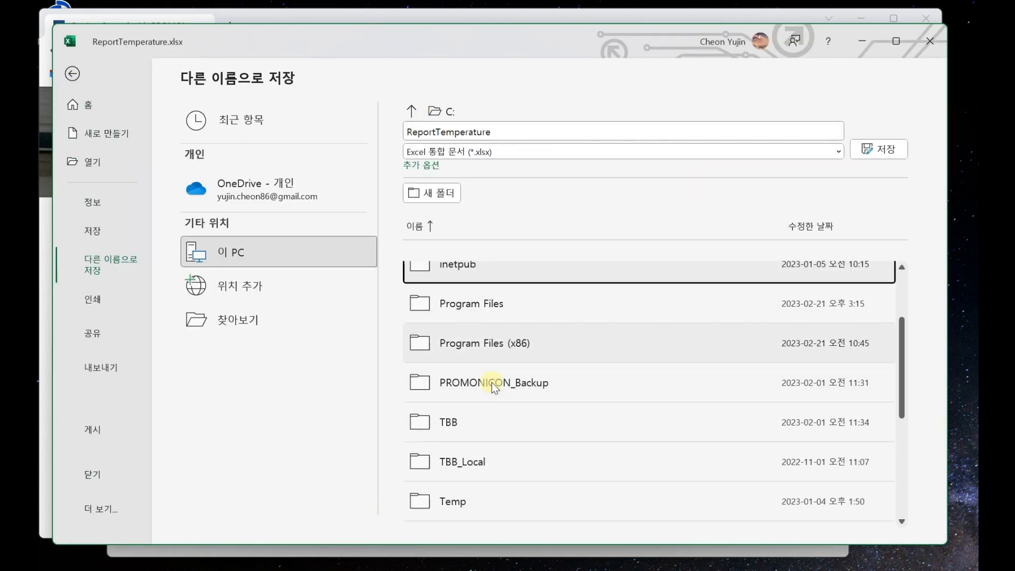
click(481, 417)
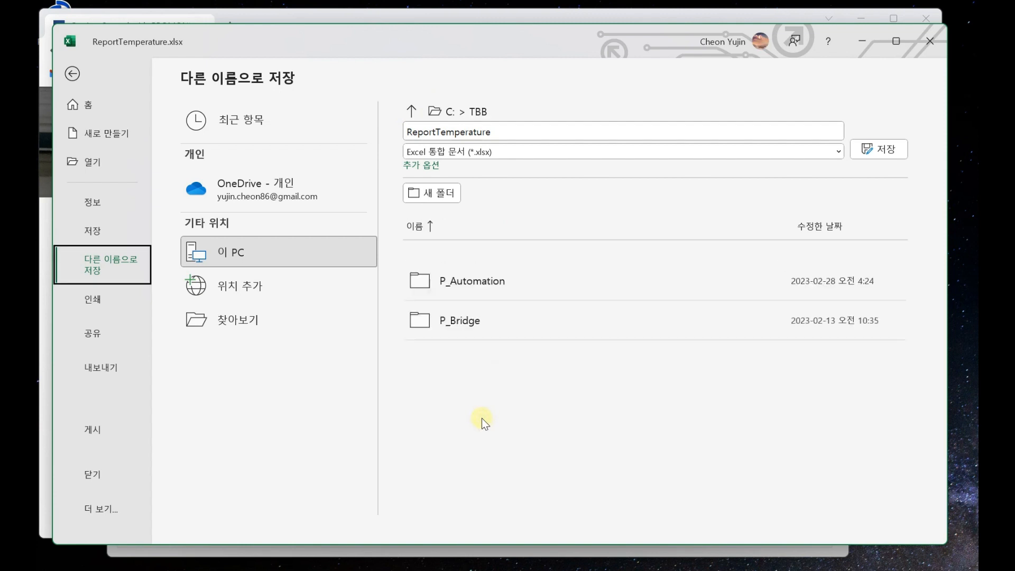
click(480, 288)
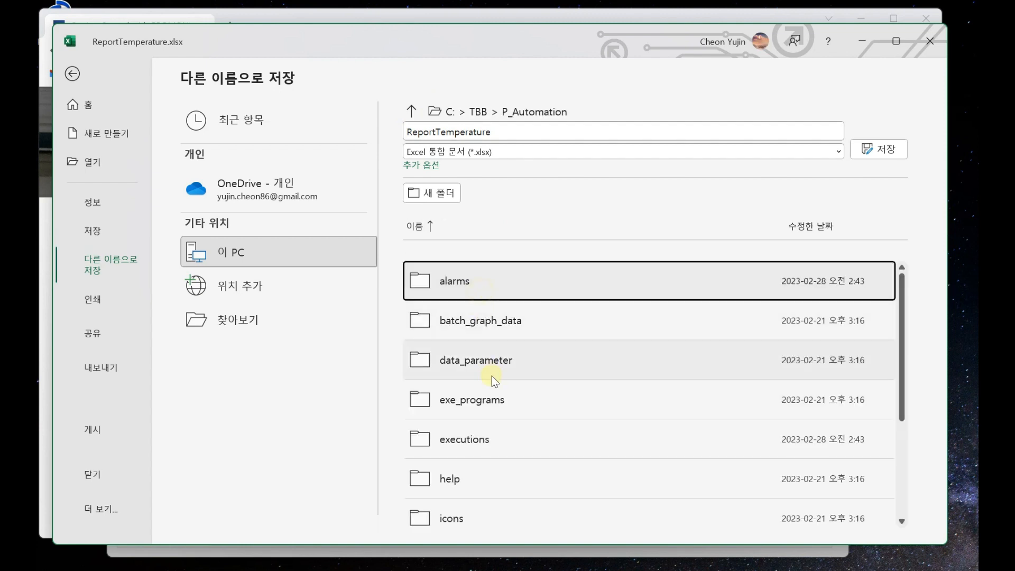
- Save the workbook as ReportTemperature.xlsx in data_parameter > excel_export > report_templates
scroll(491, 376, down, 1)
scroll(489, 373, up, 1)
click(484, 324)
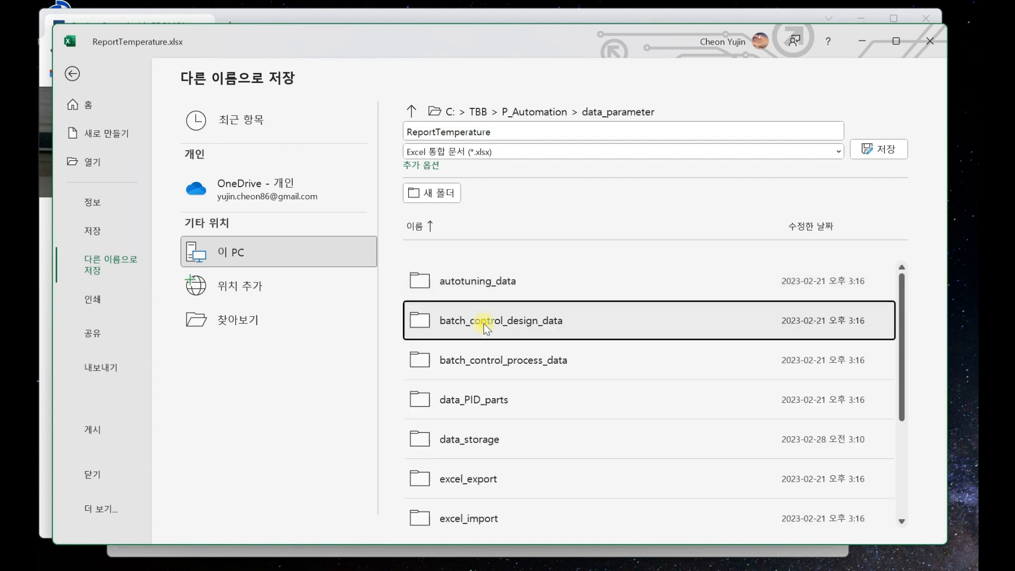
click(498, 471)
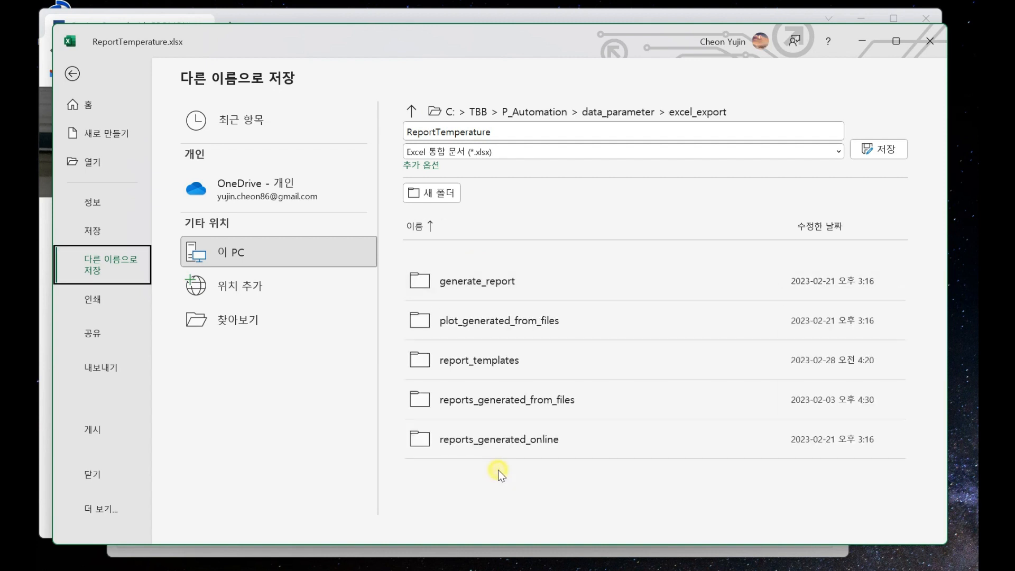
click(493, 367)
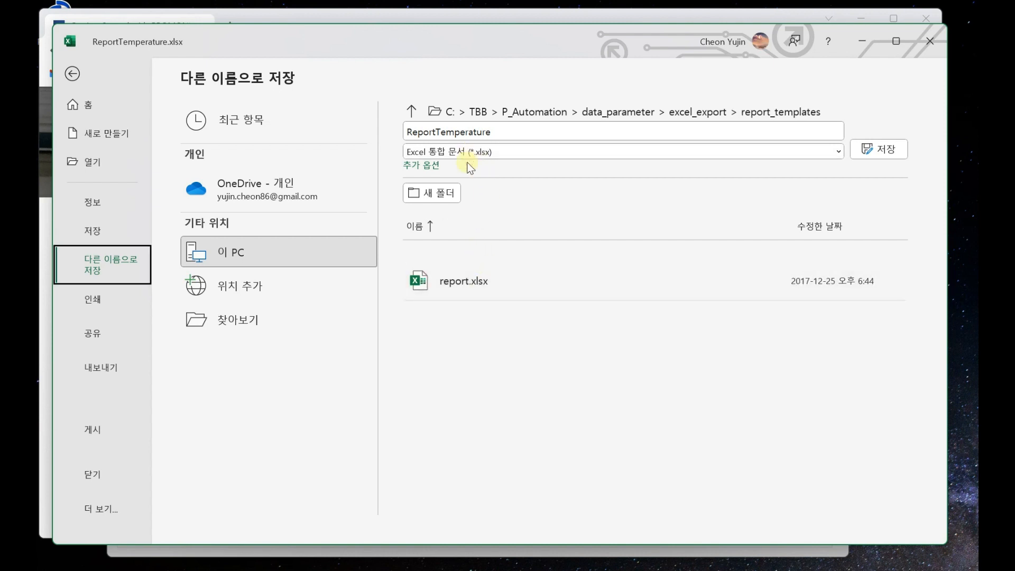
click(877, 150)
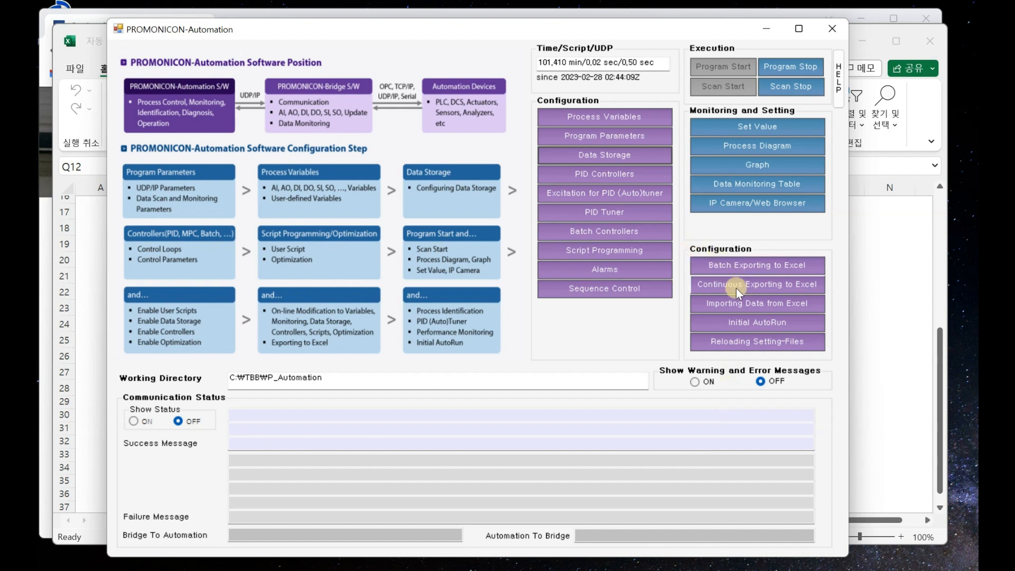
- Open the Batch Exporting to Excel configuration in PROMONICON-Automation and move its window so all of it fits on screen
click(756, 267)
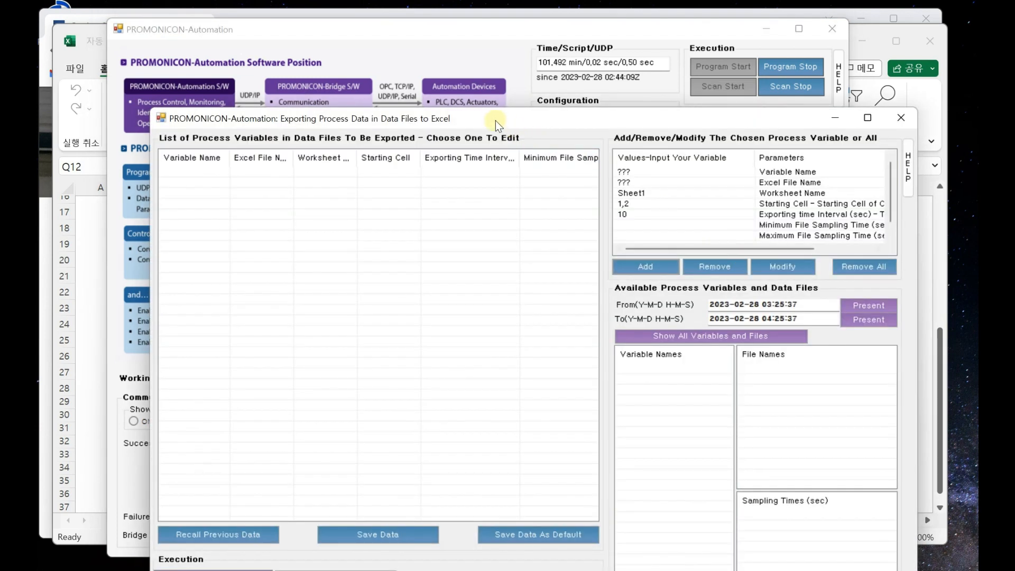
drag(495, 121, 433, 41)
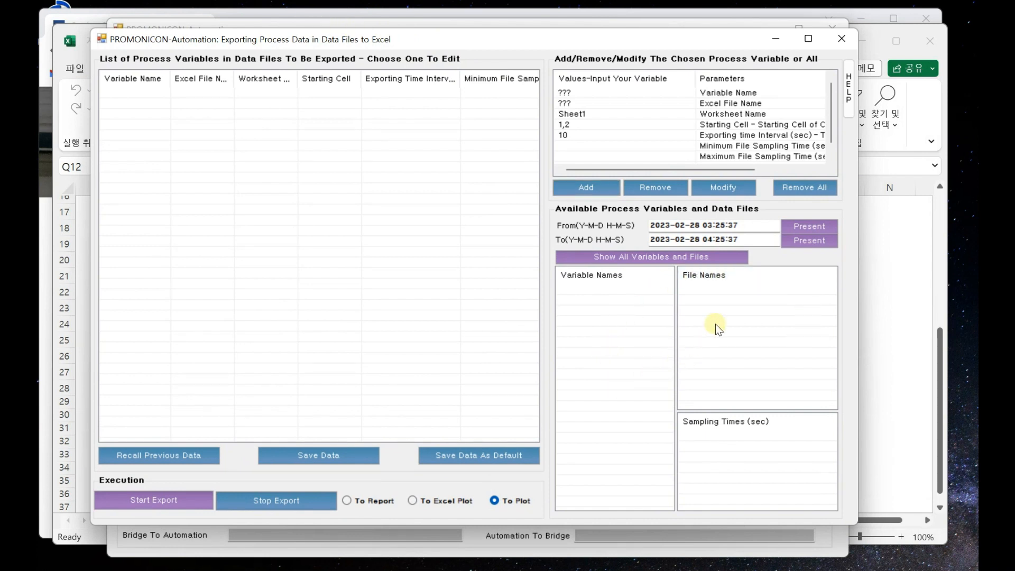
click(722, 225)
text(00)
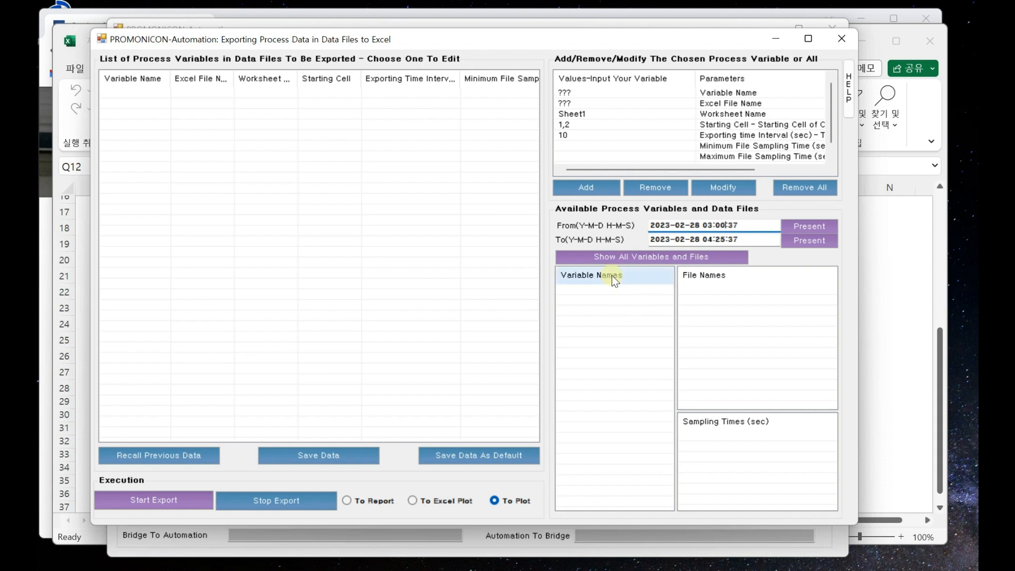
click(637, 259)
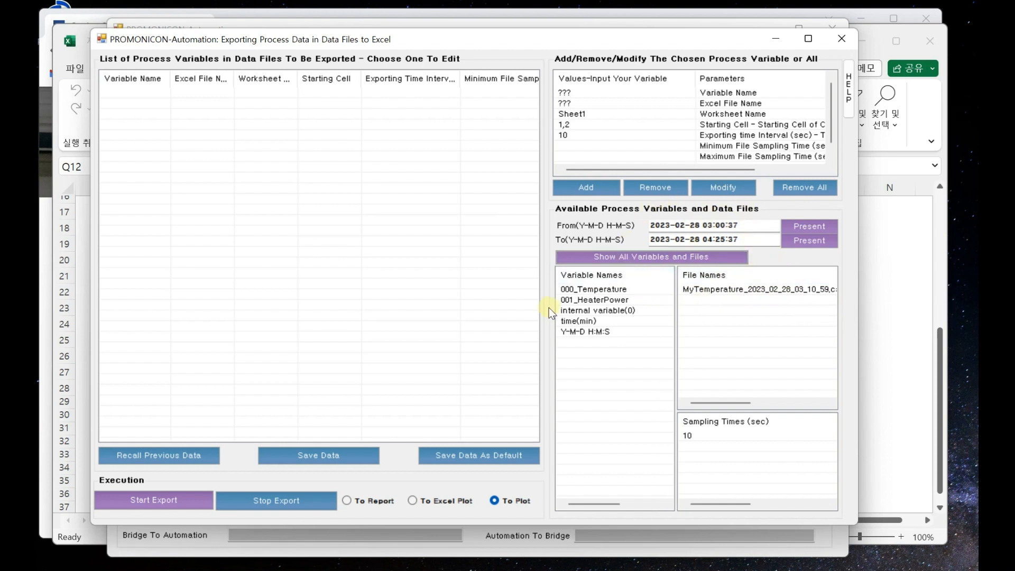
- Choose time(min) as the variable to export and, after checking the workbook's name in Excel, set its Excel file name to ReportTemperature
click(574, 322)
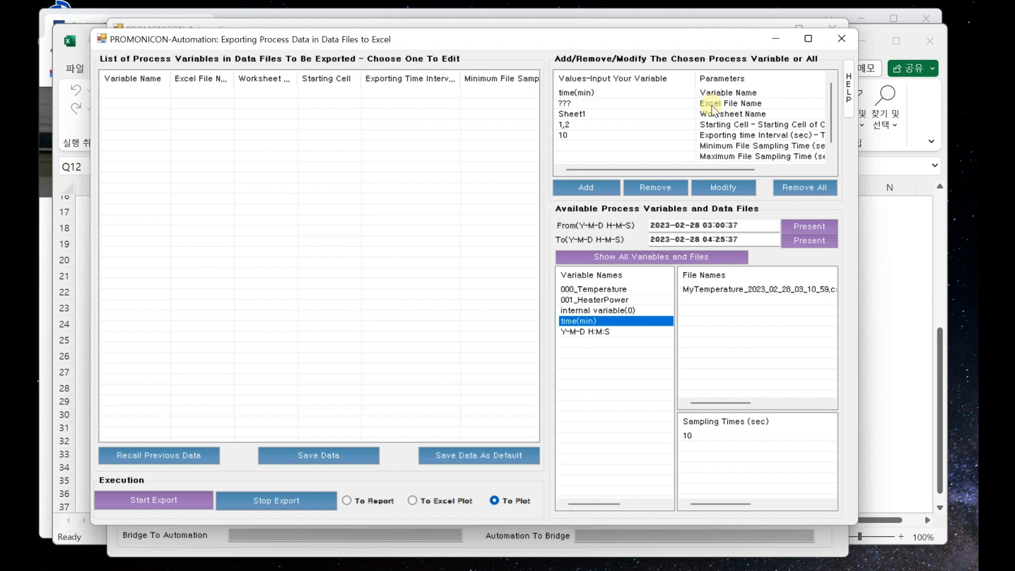
click(607, 106)
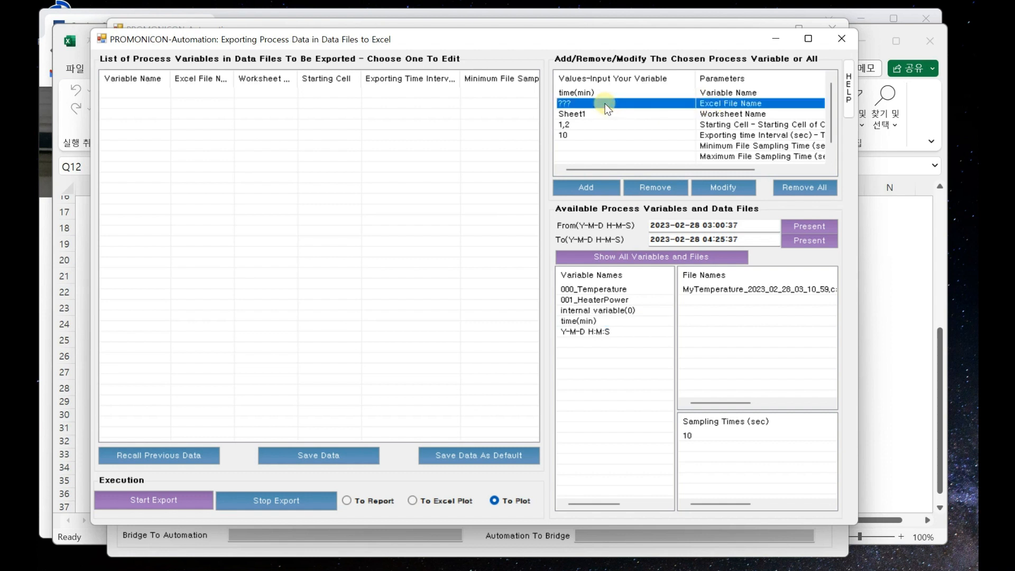
click(879, 233)
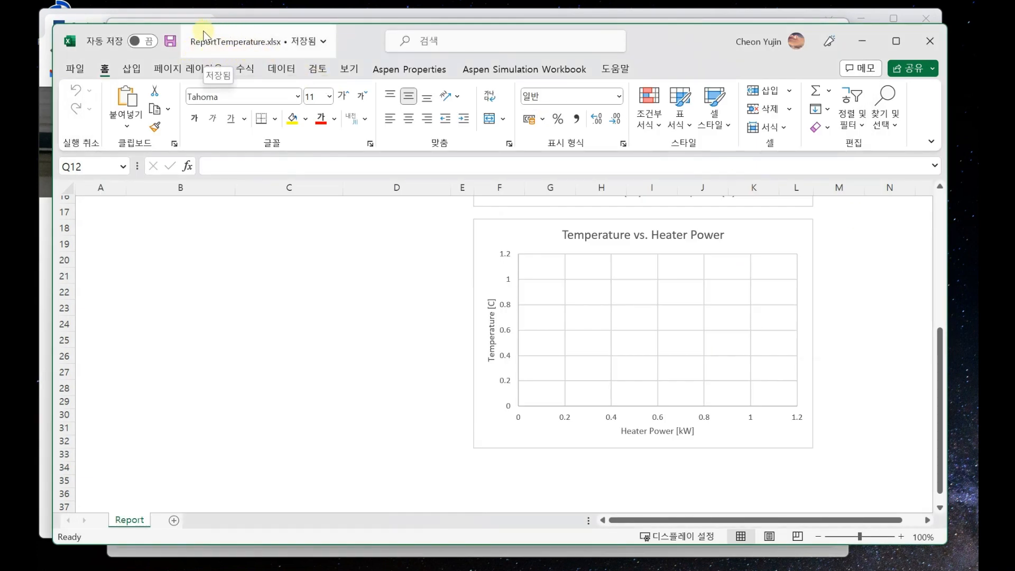
key(alt+Tab)
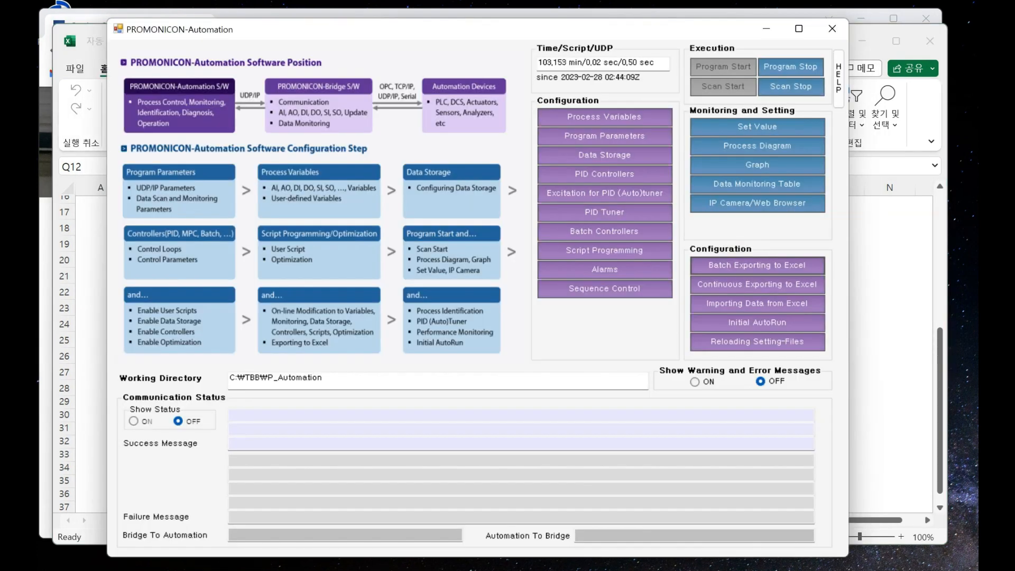
click(797, 267)
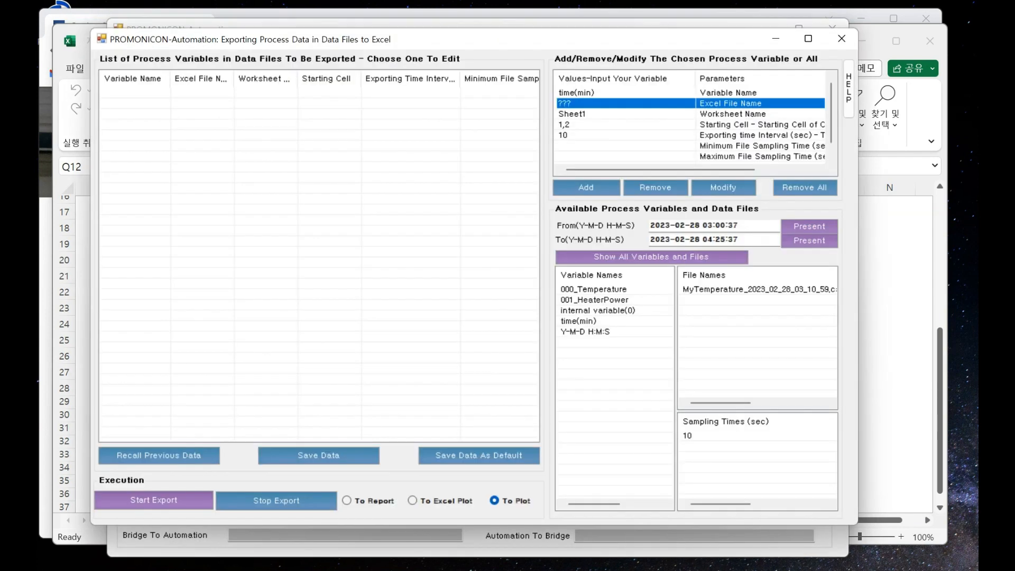
click(666, 105)
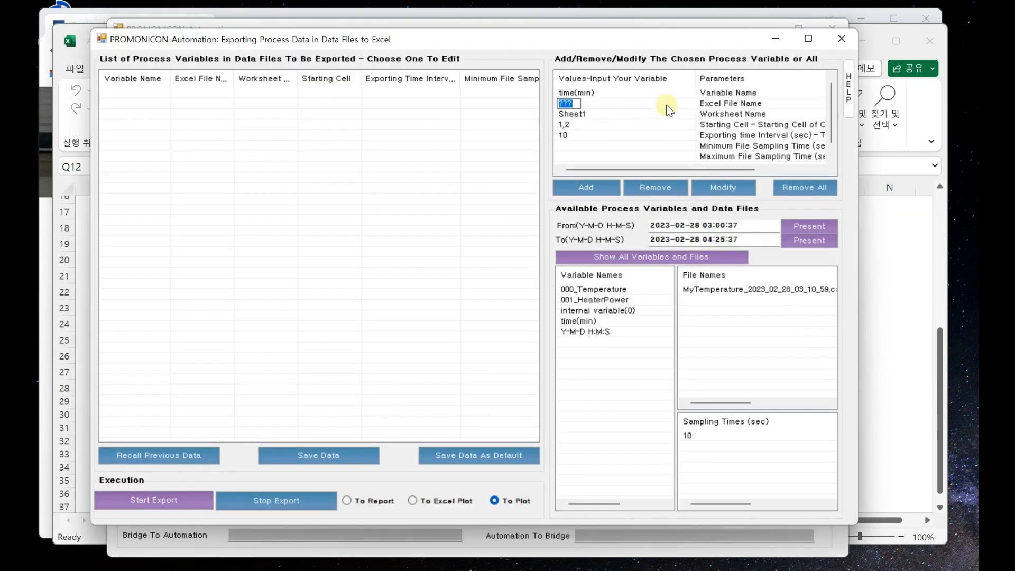
text(ReportTemperatur)
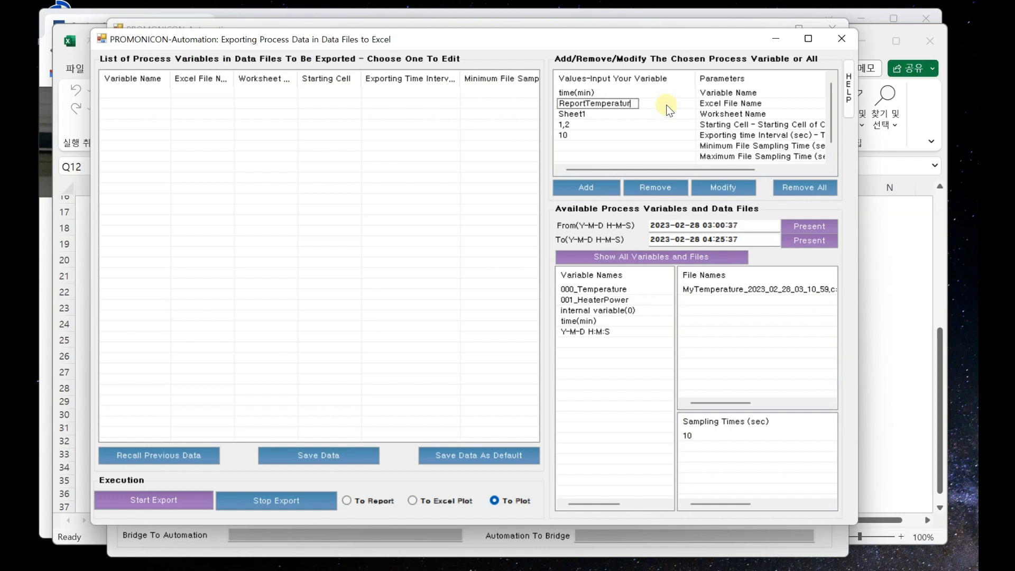
text(e)
key(Return)
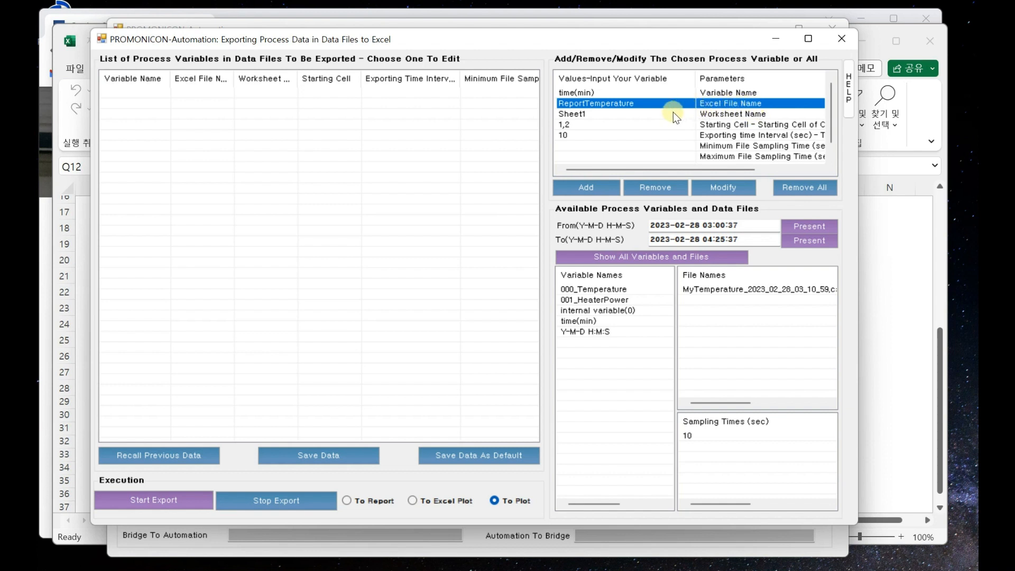
- Set the worksheet name for the time(min) export to Report
click(624, 115)
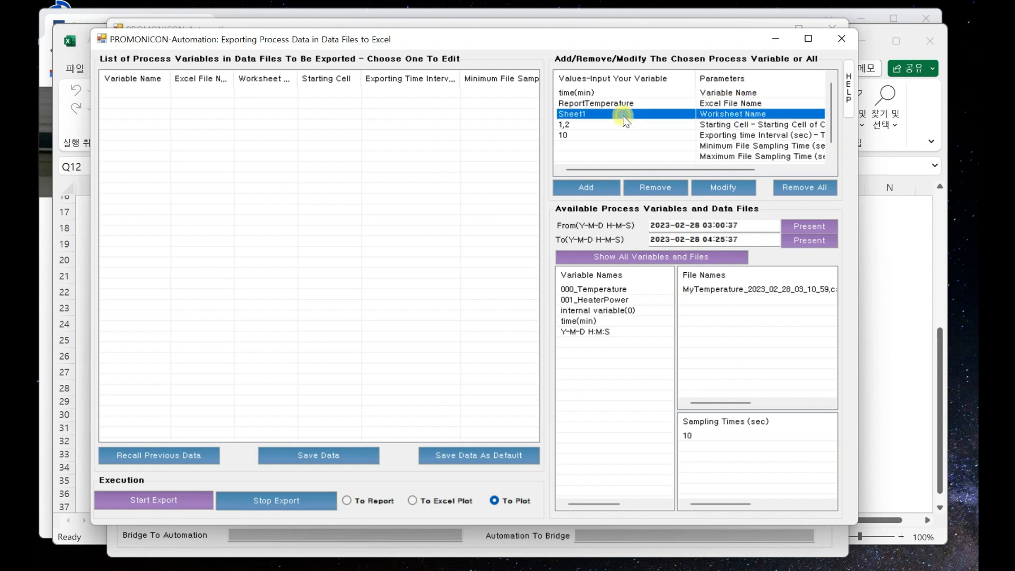
click(627, 115)
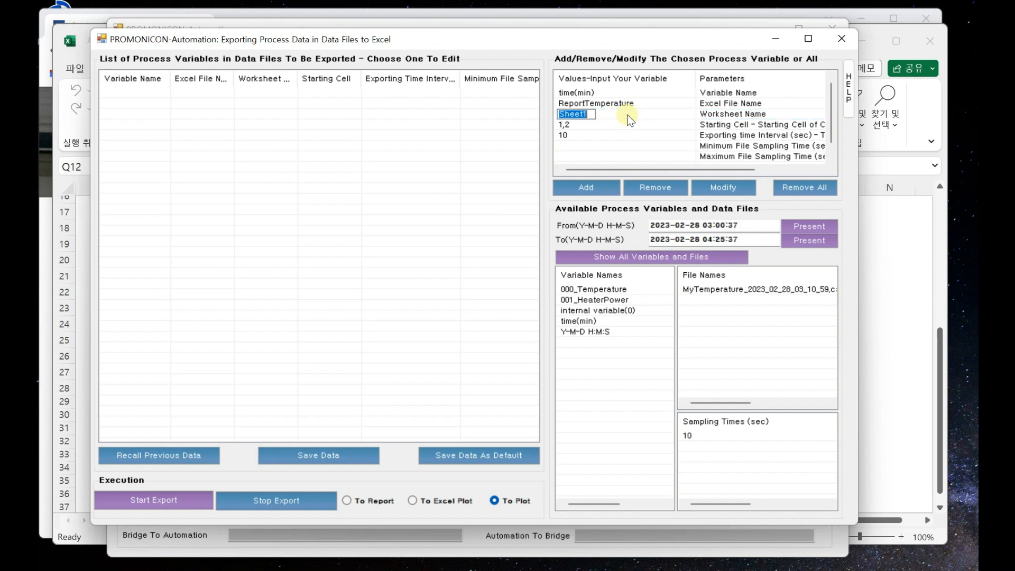
text(Report)
key(Return)
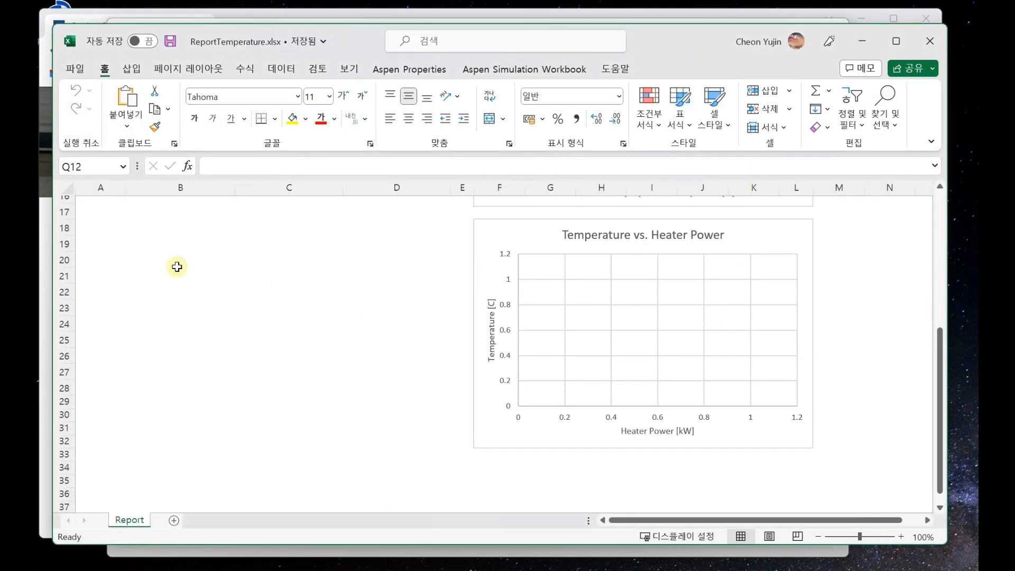
- Locate the first data cell under the Time heading in the Excel template and set the time(min) starting cell to 5,2
scroll(177, 265, up, 5)
click(164, 260)
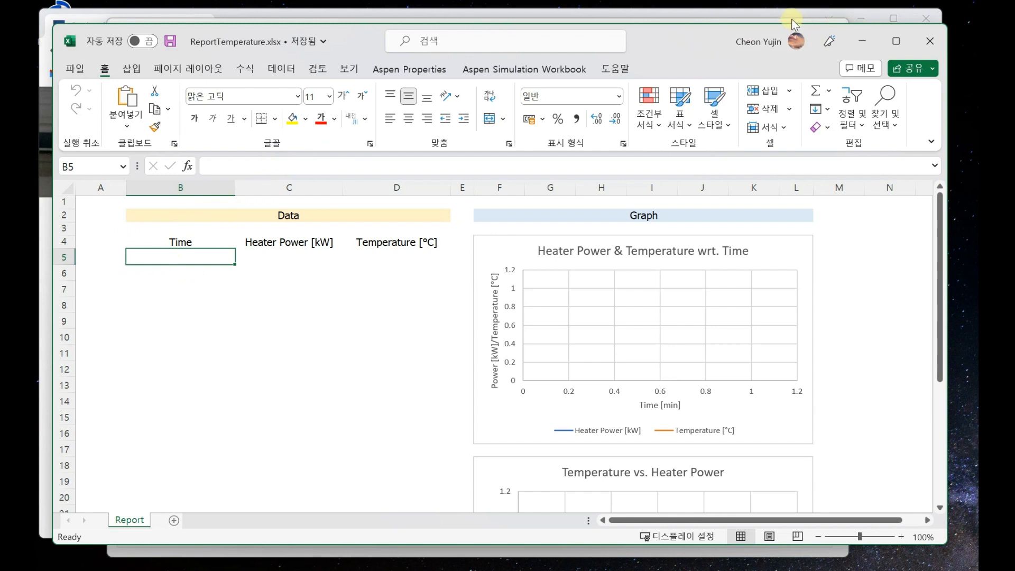
key(alt+Tab)
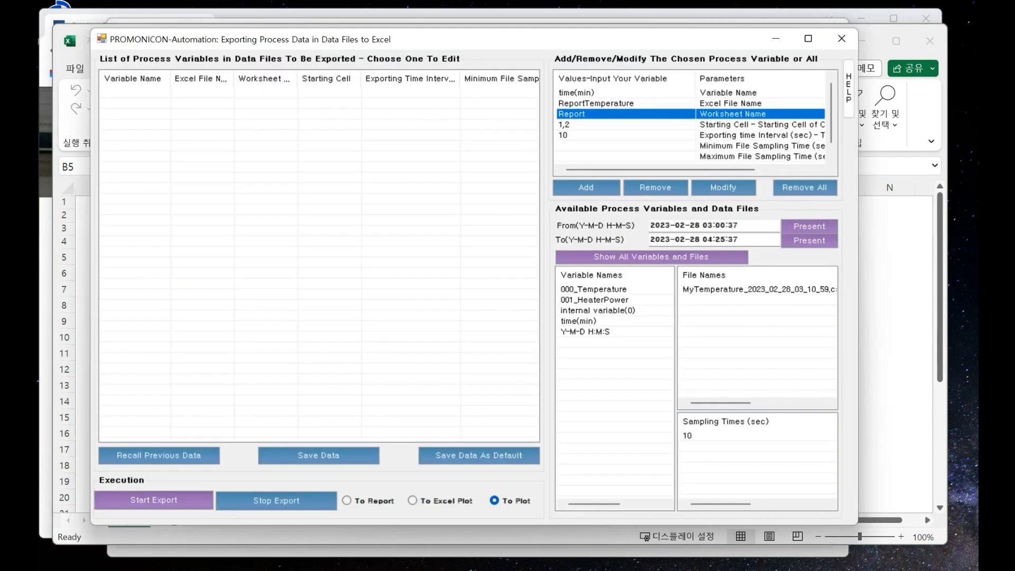
click(648, 126)
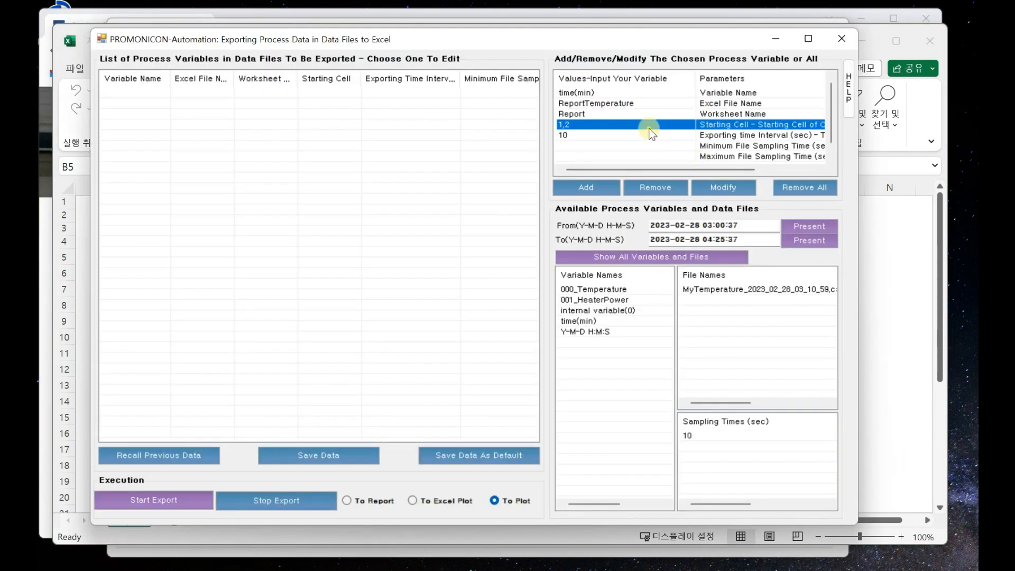
click(645, 125)
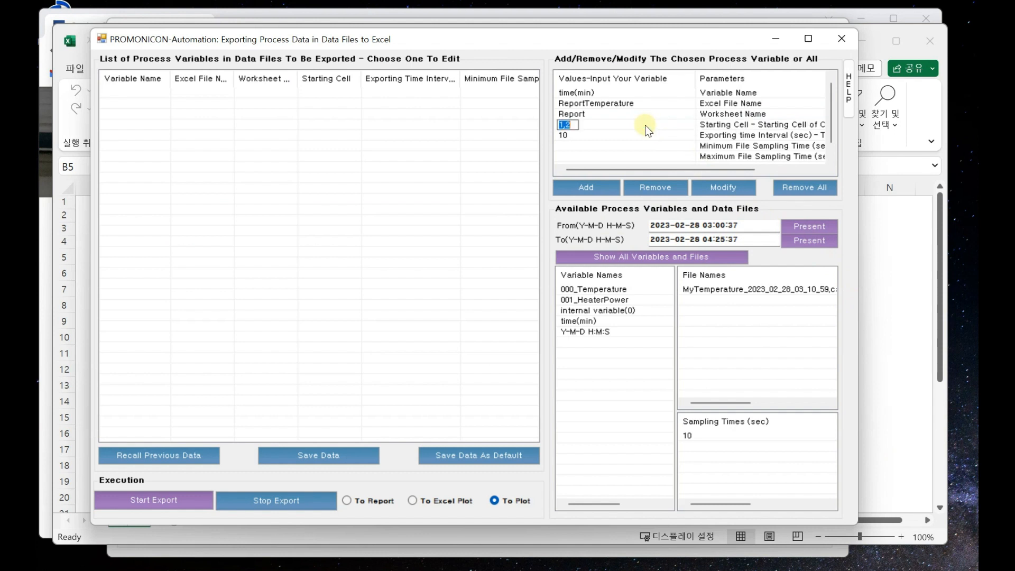
text(5,2)
key(Return)
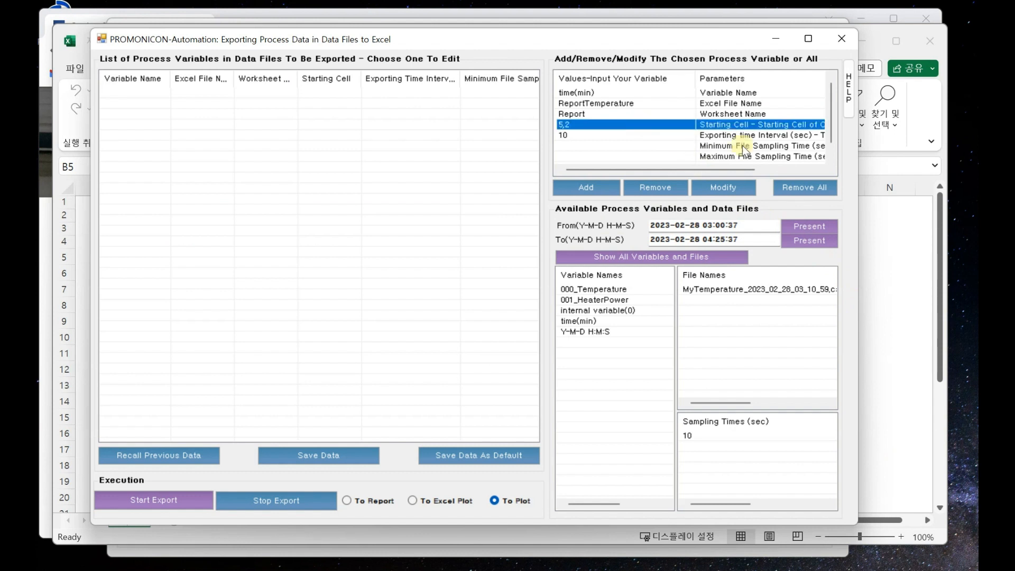
click(79, 259)
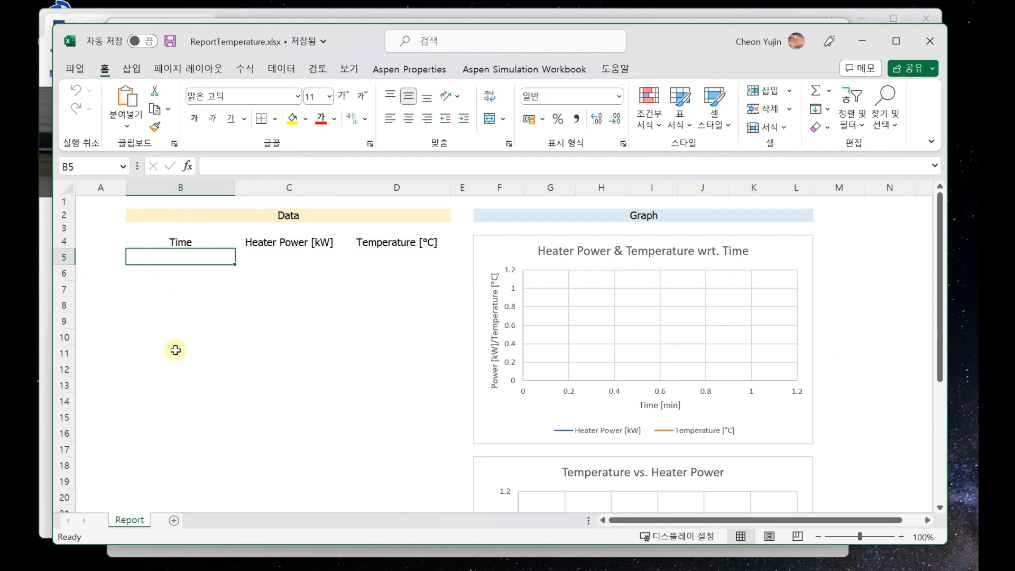
key(alt+Tab)
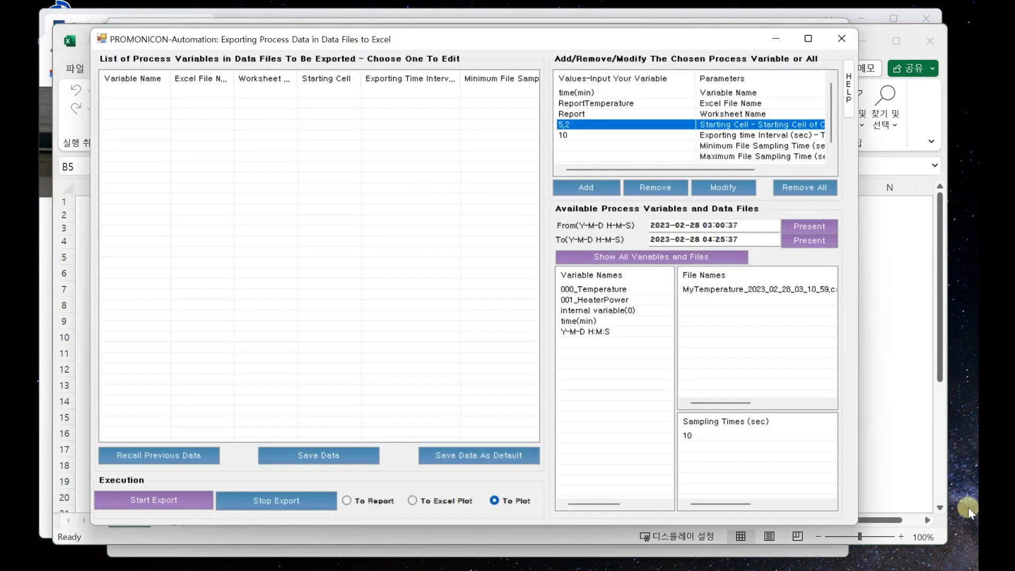
- Set the exporting time interval for time(min) to 20 seconds
click(690, 135)
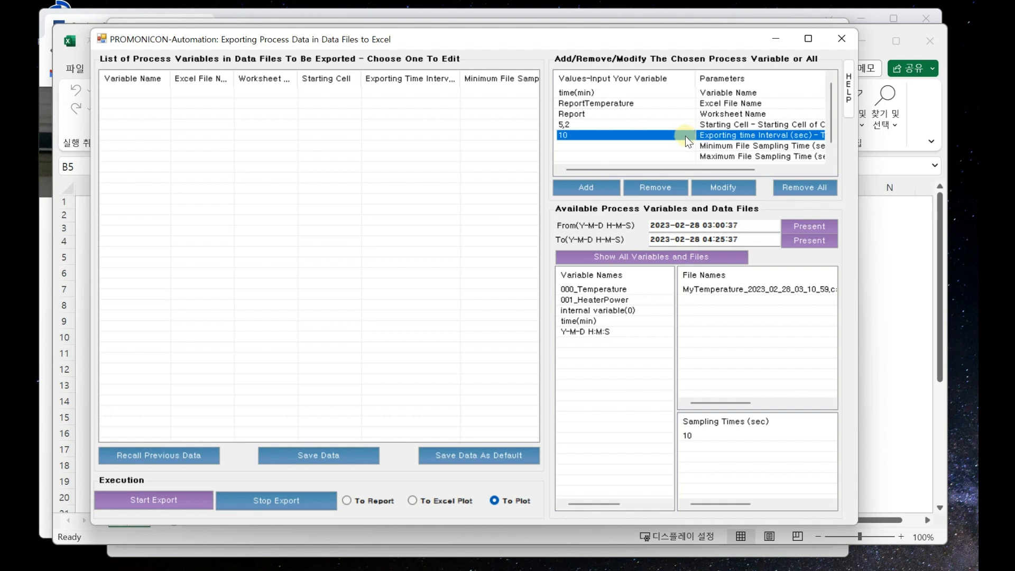
click(648, 136)
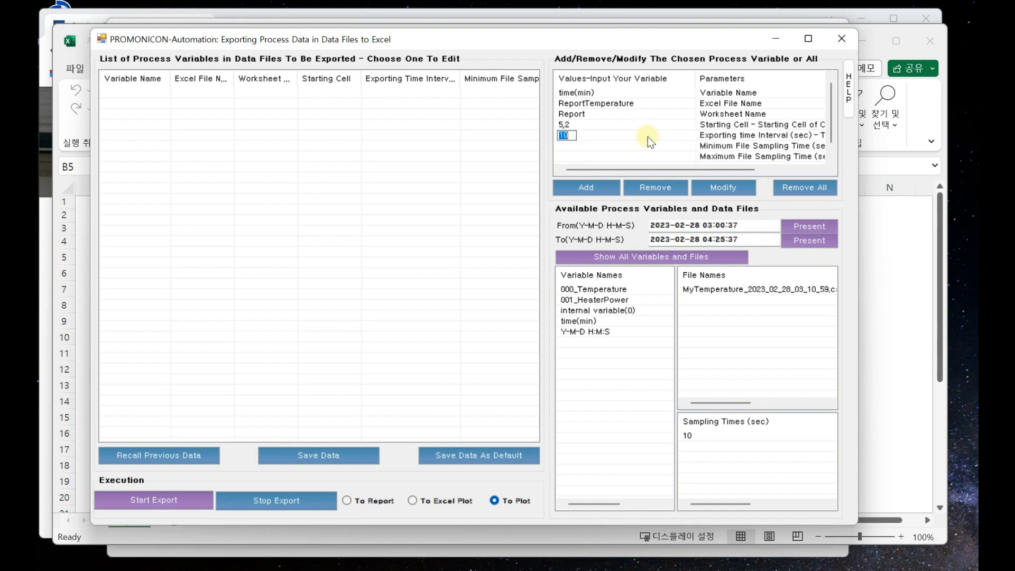
text(20)
key(Return)
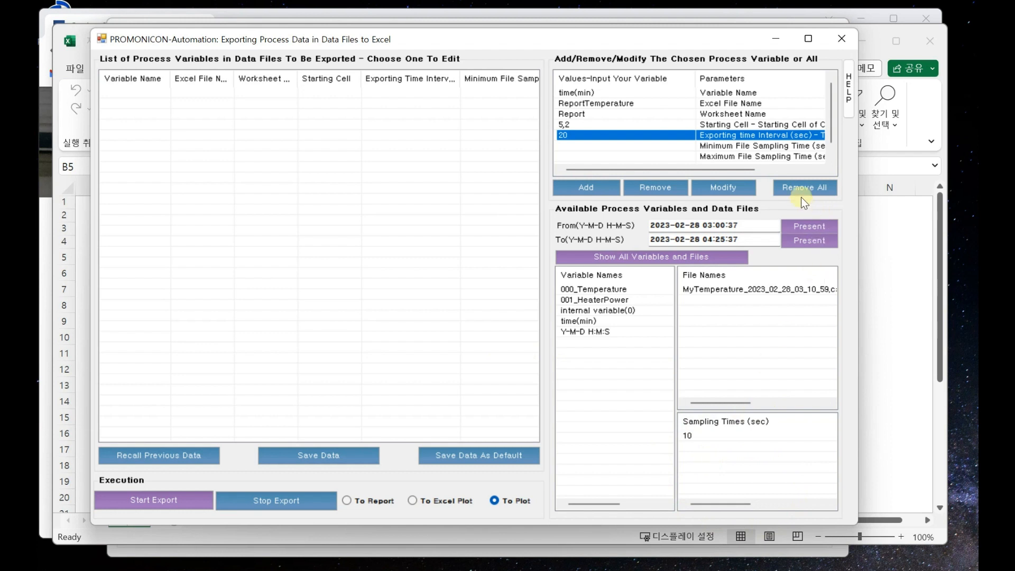
- Set the minimum file sampling time to 8 and the maximum to 12 seconds, and add time(min) to the export list
click(630, 146)
click(674, 147)
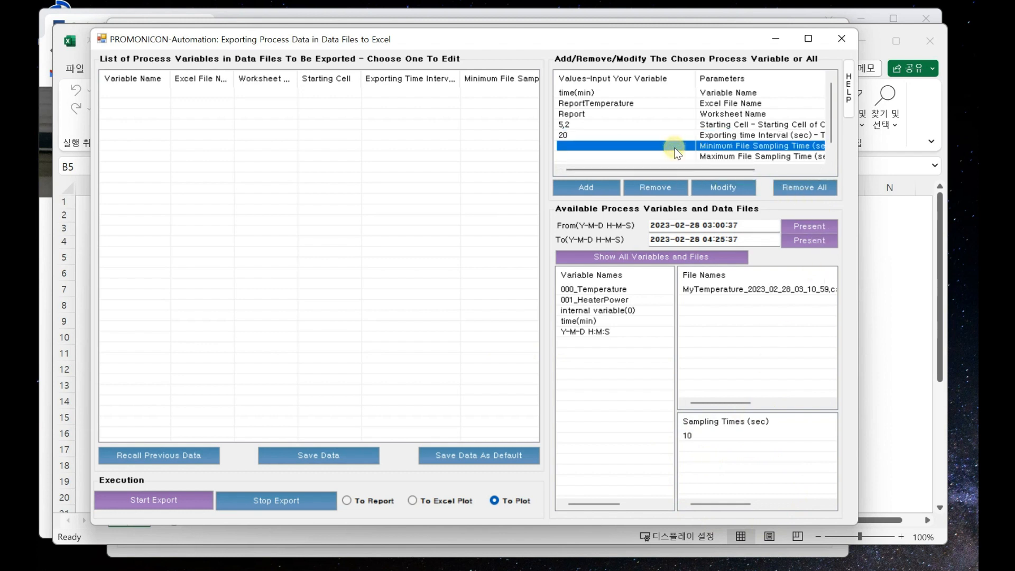
text(8)
key(Return)
click(683, 157)
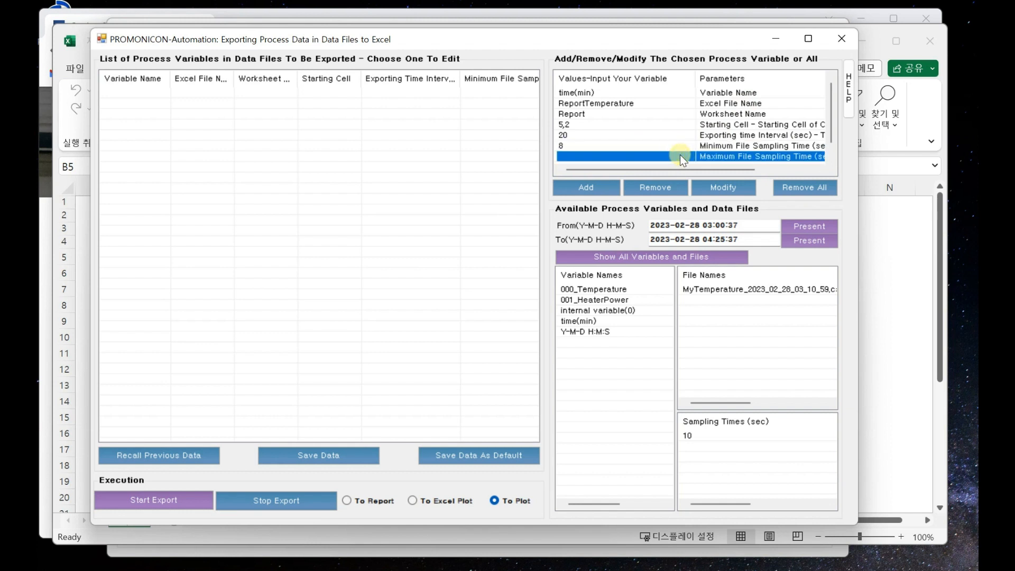
click(679, 154)
text(12)
key(Return)
click(583, 190)
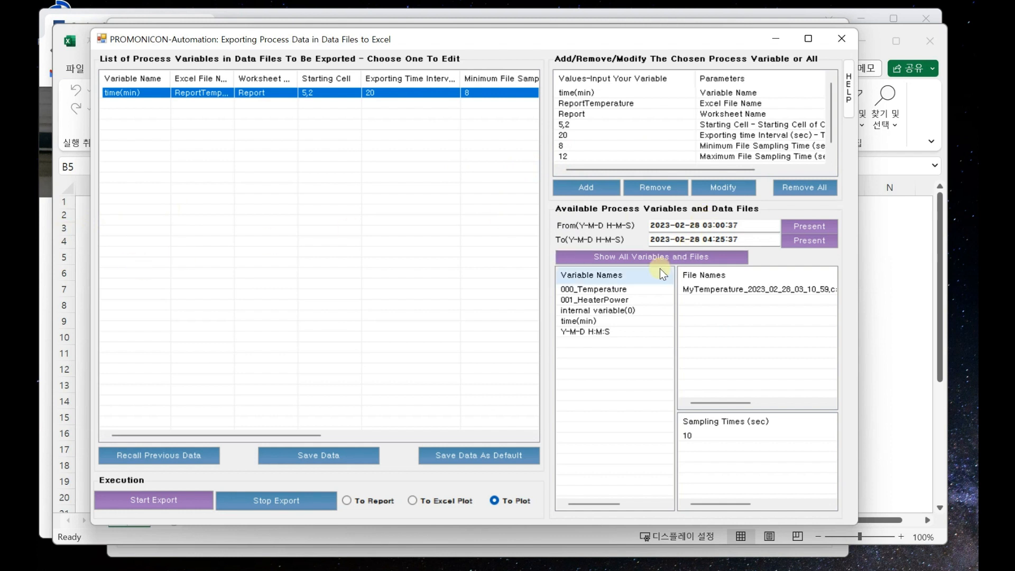
- Add 001_HeaterPower to the export list with starting cell 5,3, the first cell under the Heater Power heading in the Excel template
click(594, 302)
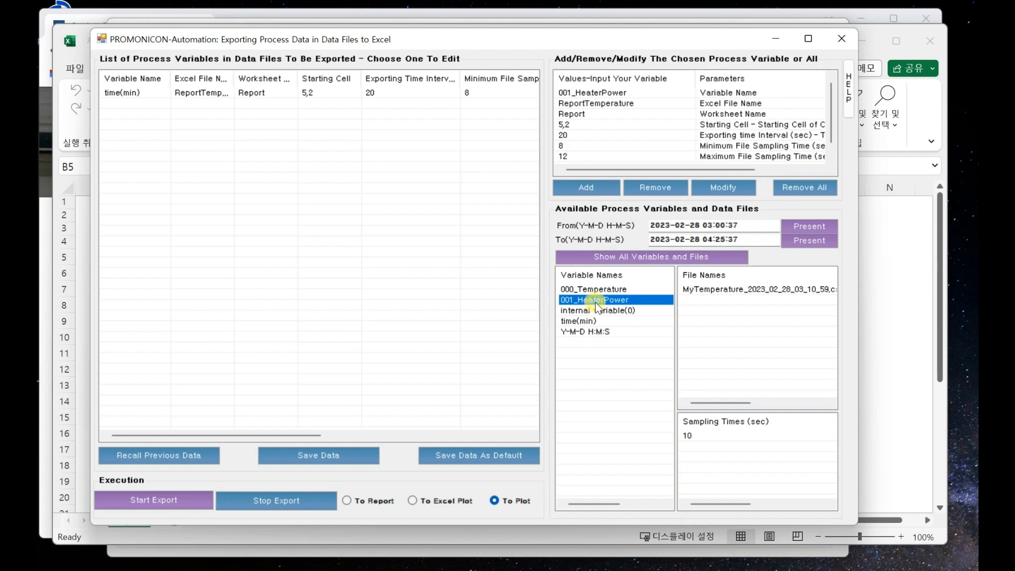
click(84, 237)
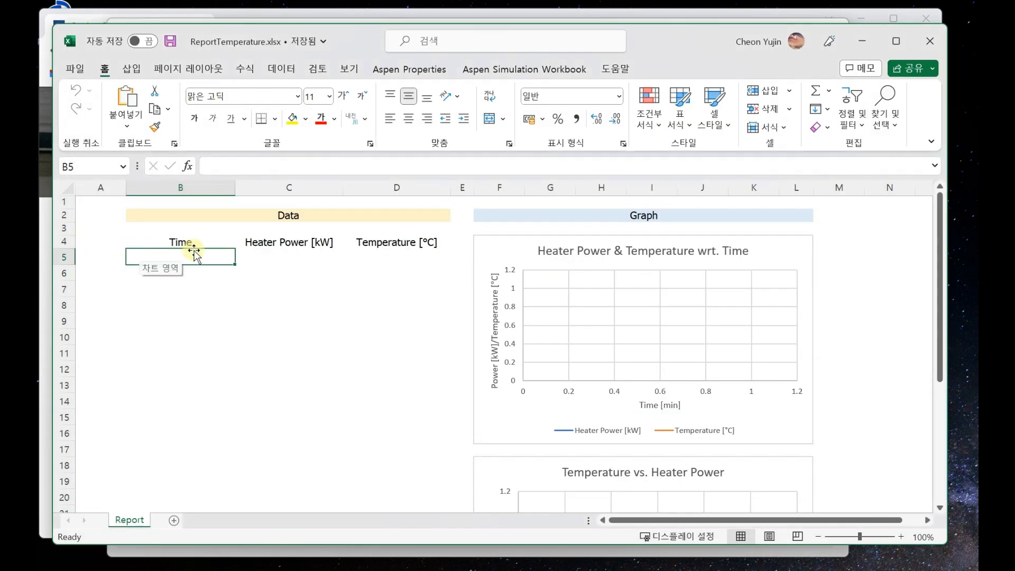
click(284, 263)
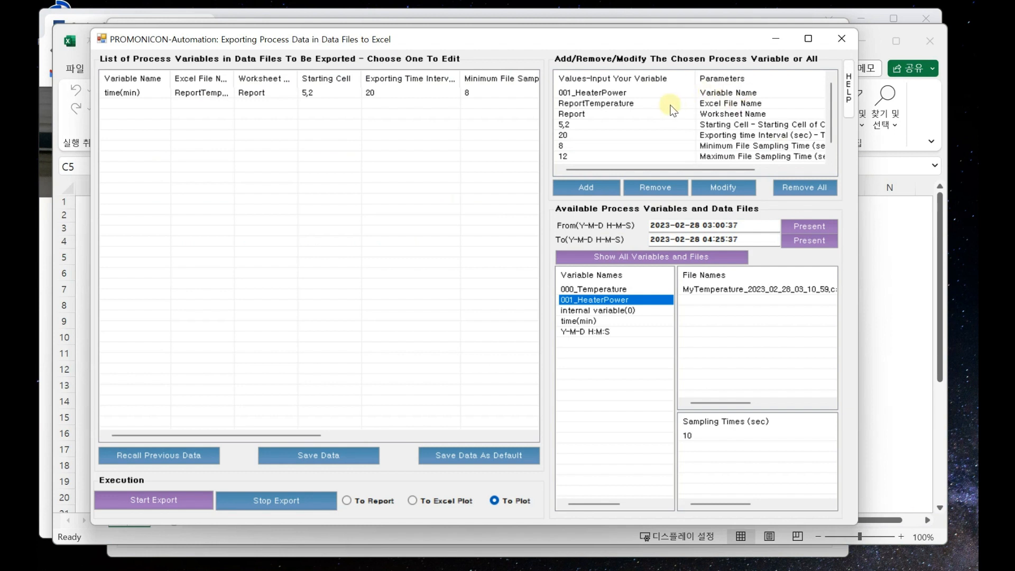
click(649, 127)
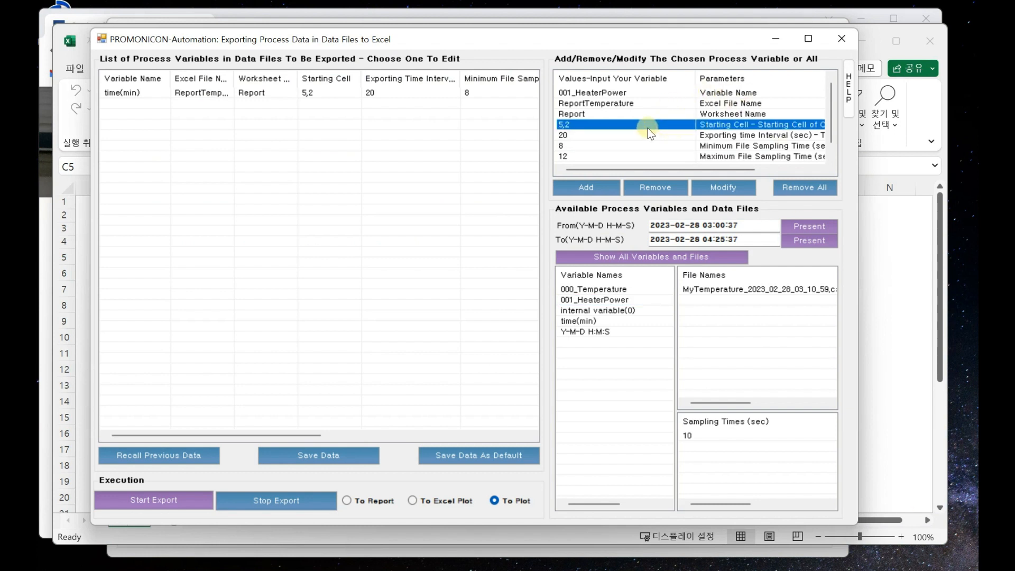
click(646, 128)
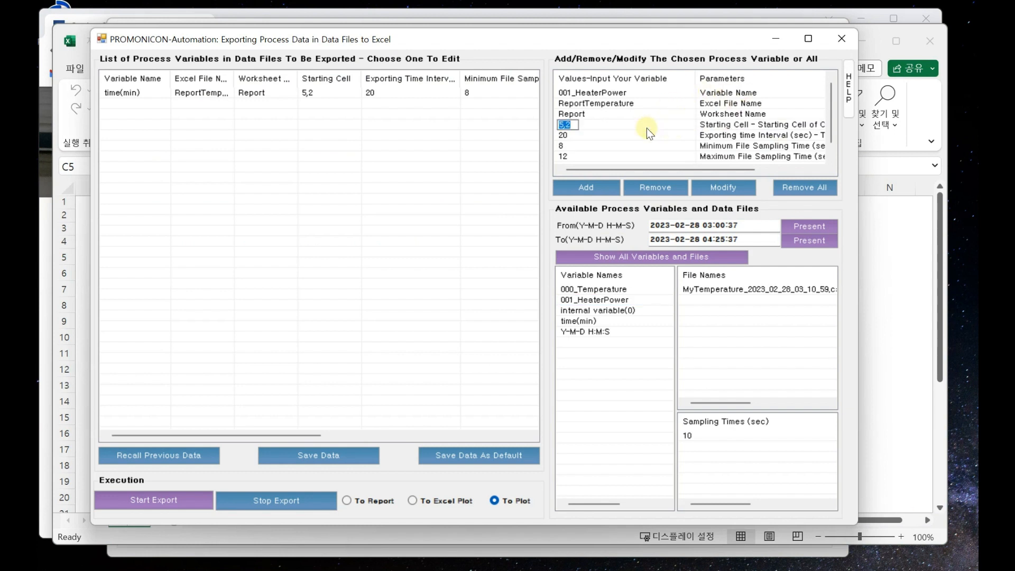
key(BackSpace)
text(3)
key(Return)
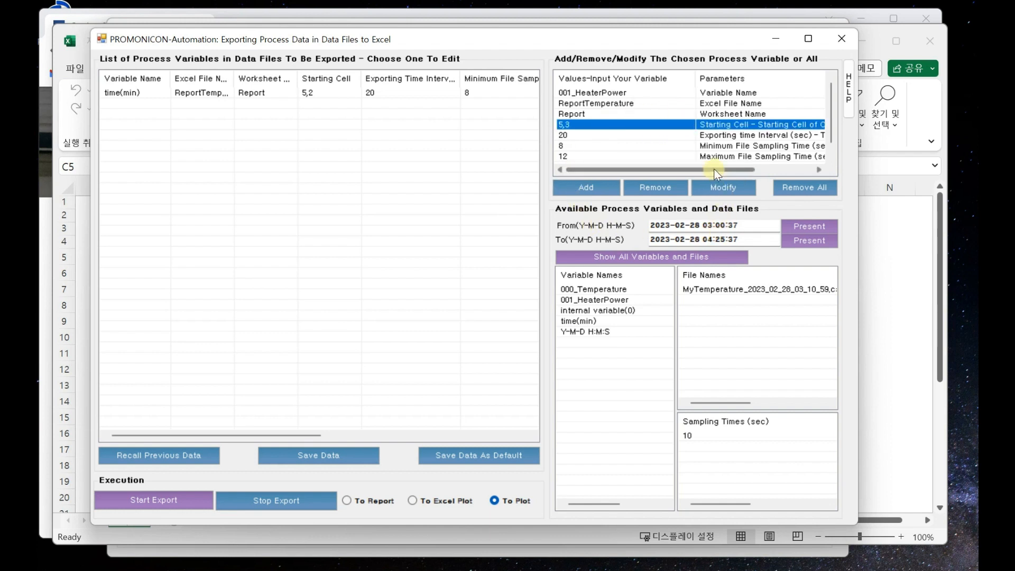
click(588, 187)
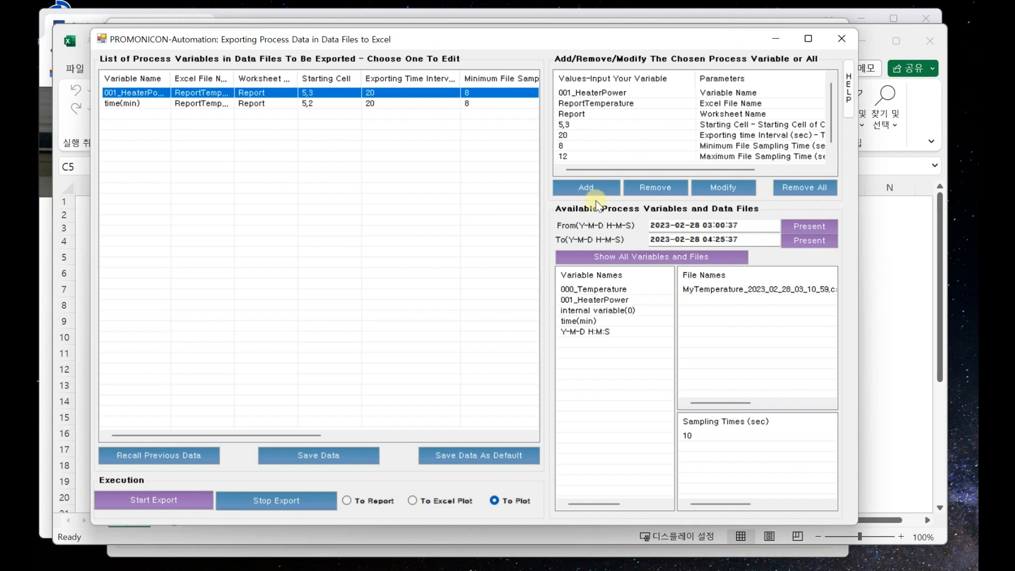
- Choose 000_Temperature as the variable to export and locate the first data cell under the Temperature heading in the Excel template
click(596, 289)
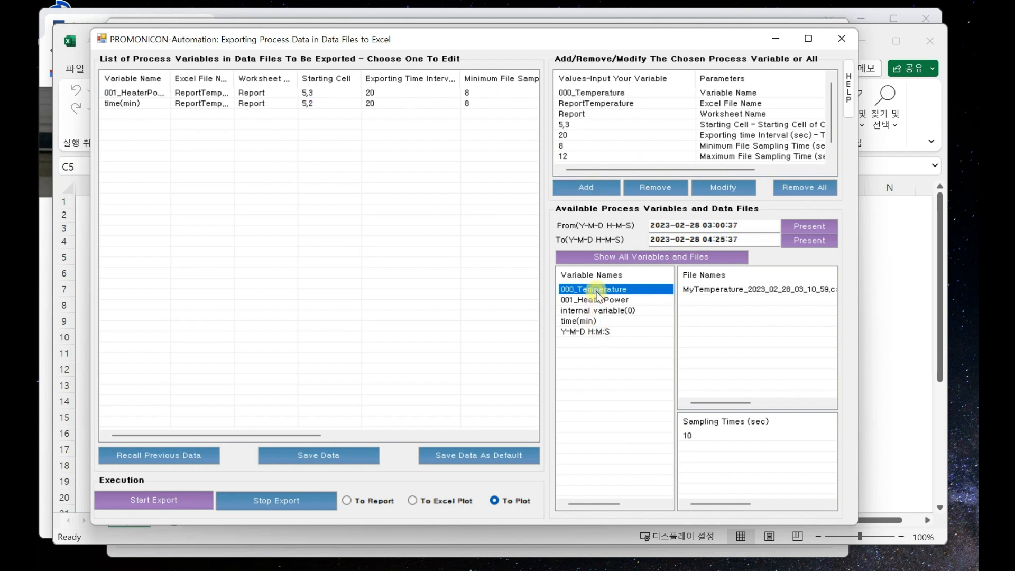
click(78, 281)
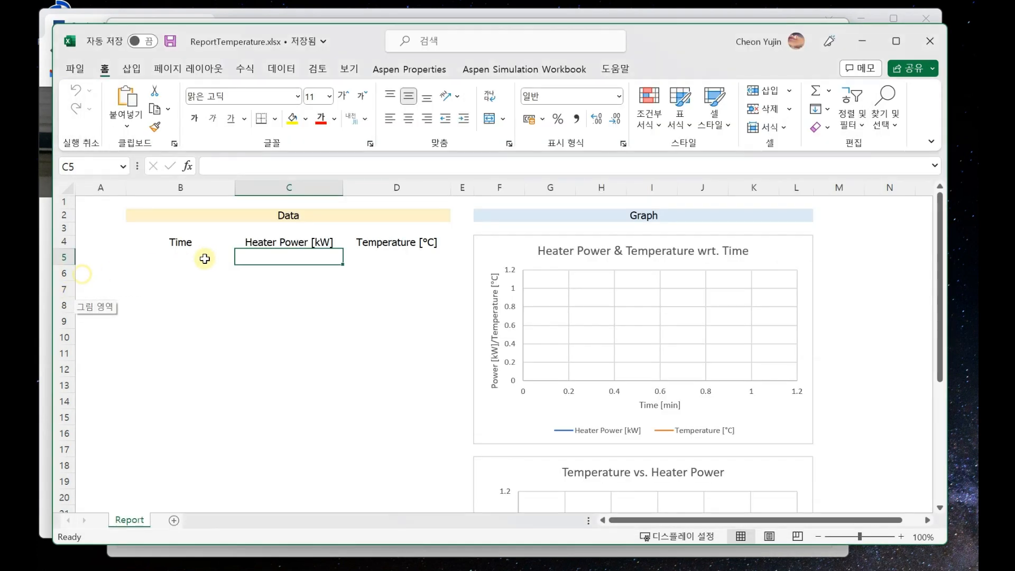
click(381, 260)
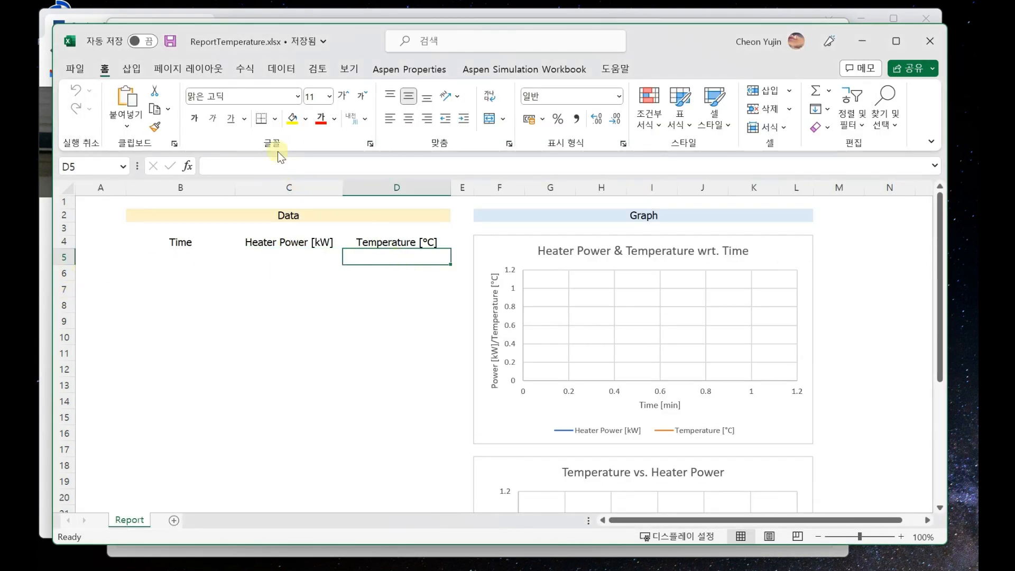
key(alt+Tab)
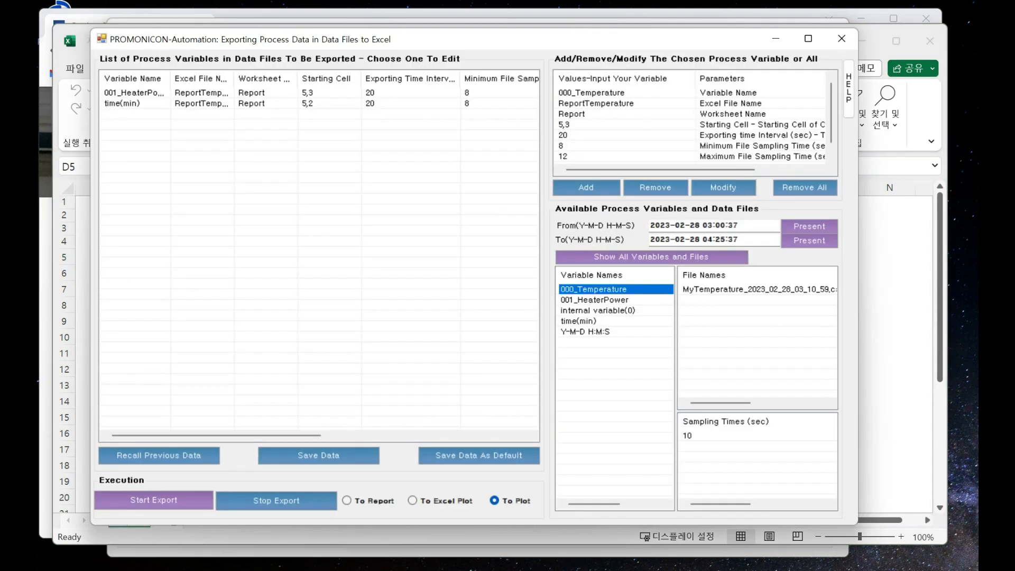
- Set the starting cell of 000_Temperature to 5,4 and add the variable to the export list
click(648, 130)
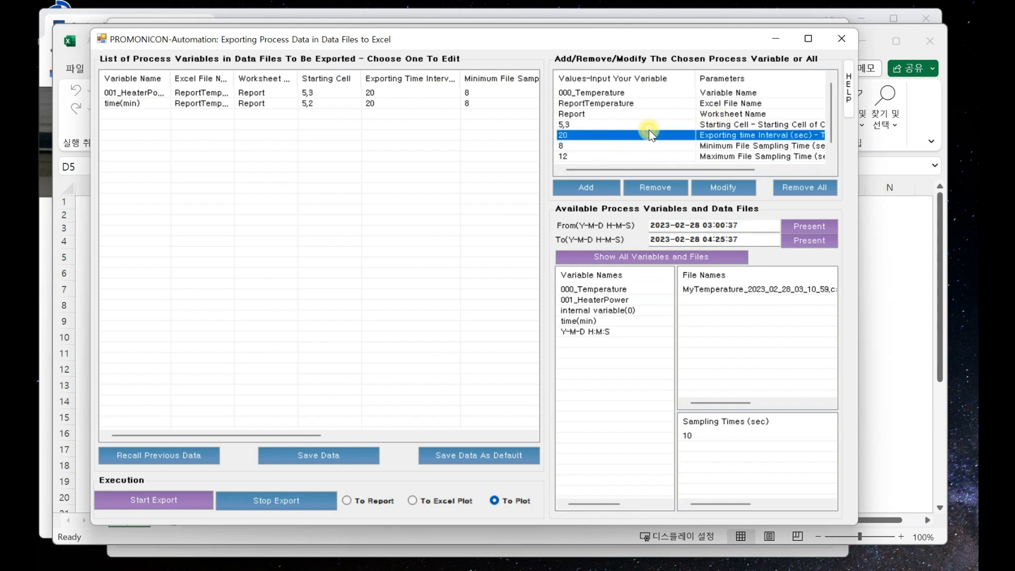
click(648, 124)
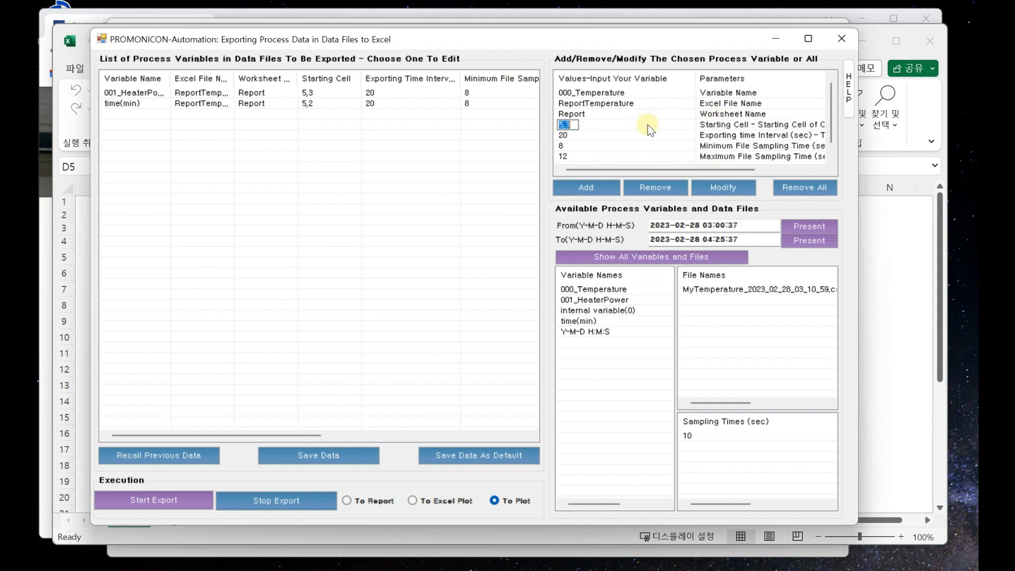
key(End)
key(BackSpace)
text(4)
key(Return)
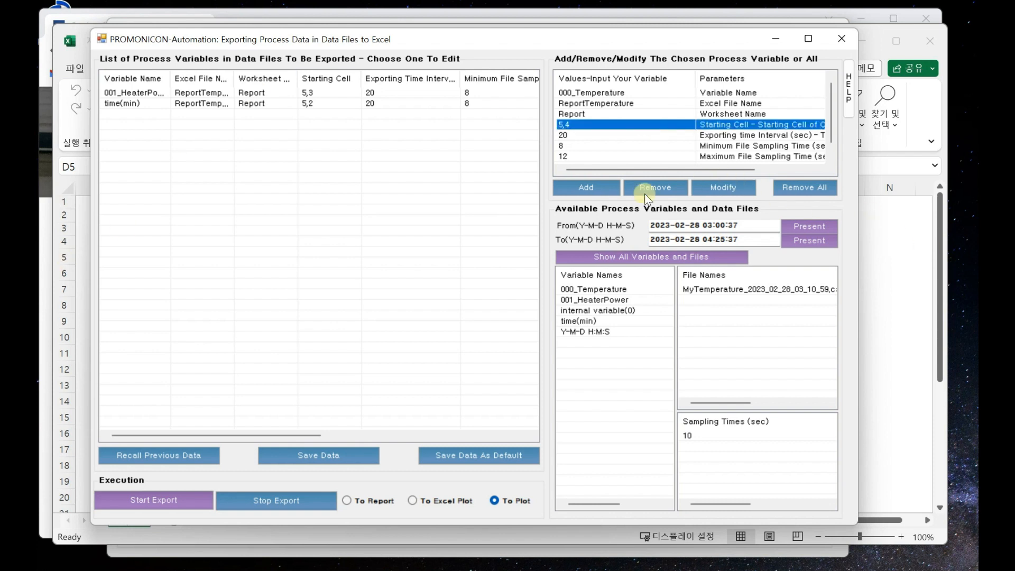
click(587, 188)
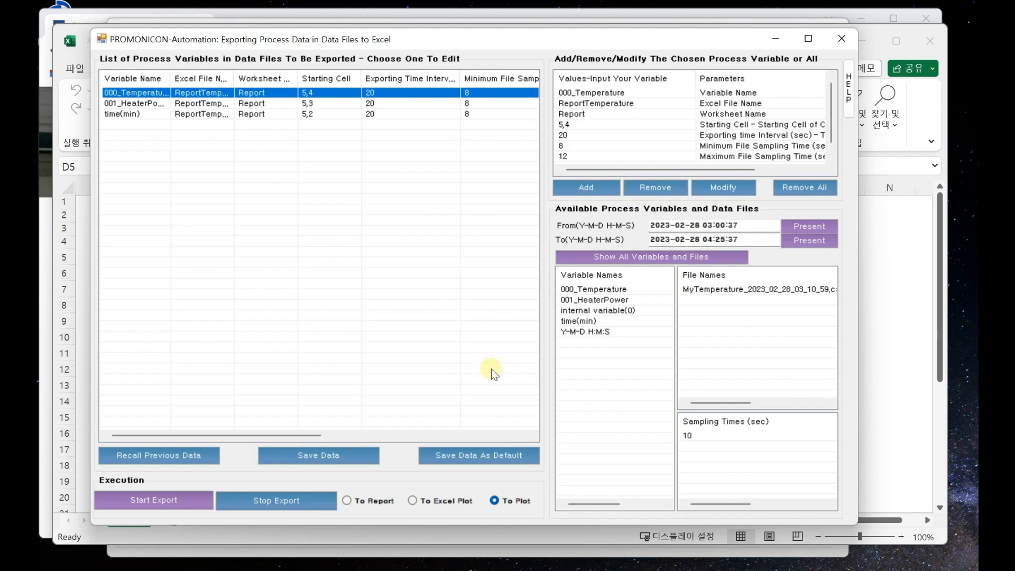
- Save the export list as the default data and start the export with To Report as the target
click(489, 456)
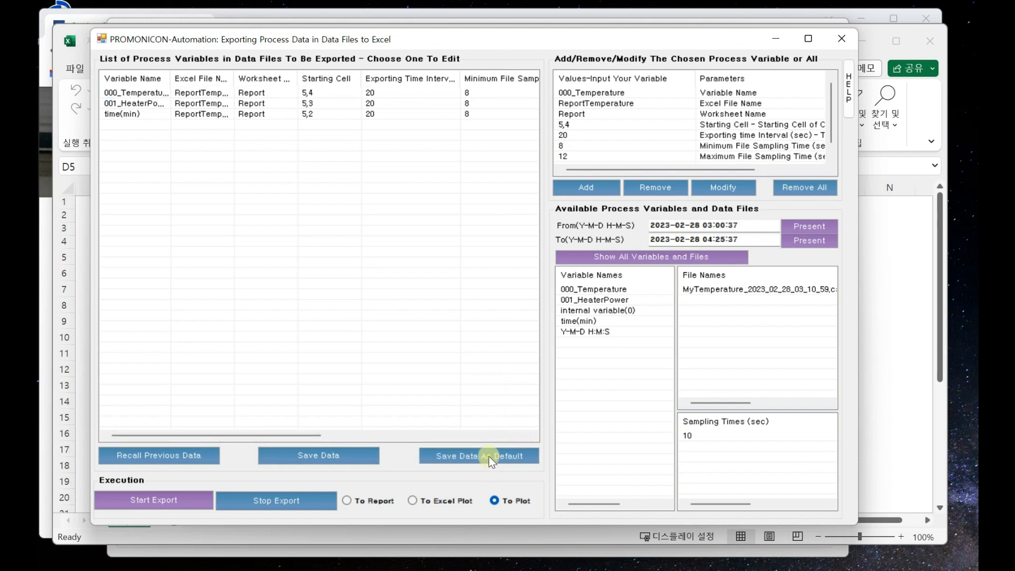
click(375, 499)
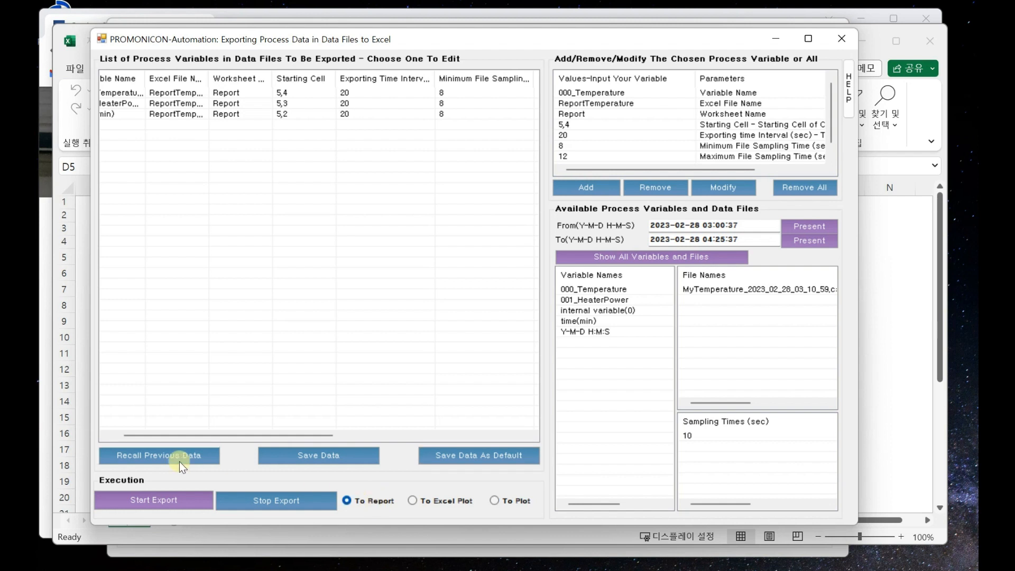
click(142, 499)
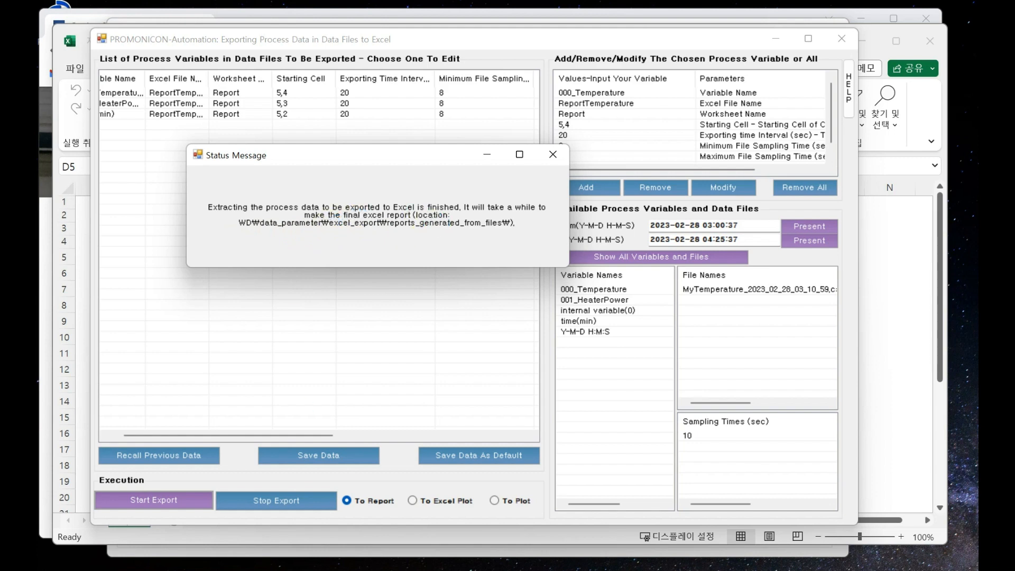
- In File Explorer, open ReportTemperature_2023_02_28_04_31_43.xlsx from C:\TBB\P_Automation\data_parameter\excel_export\reports_generated_from_files
key(super+e)
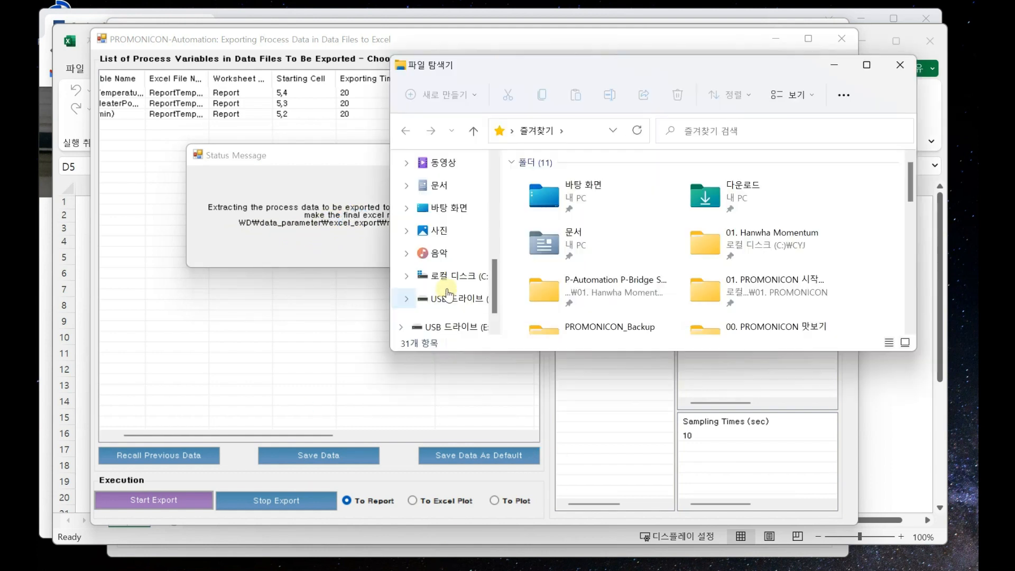
click(449, 275)
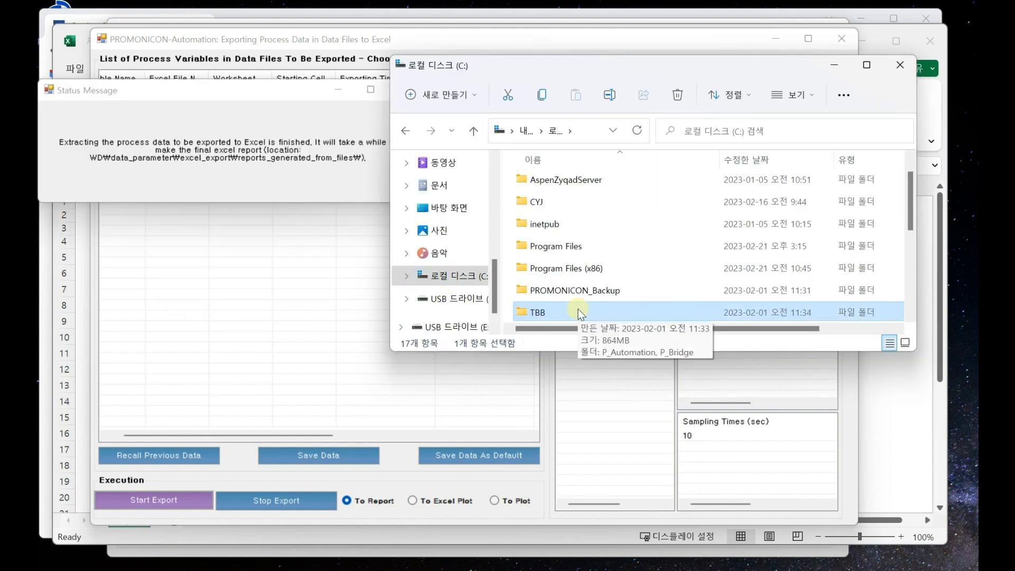
double_click(578, 309)
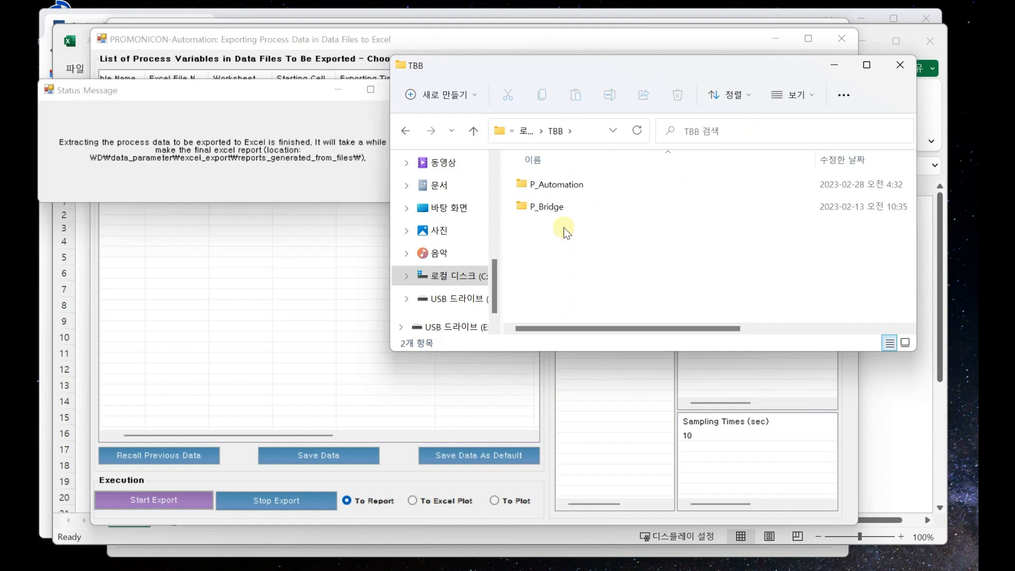
double_click(562, 193)
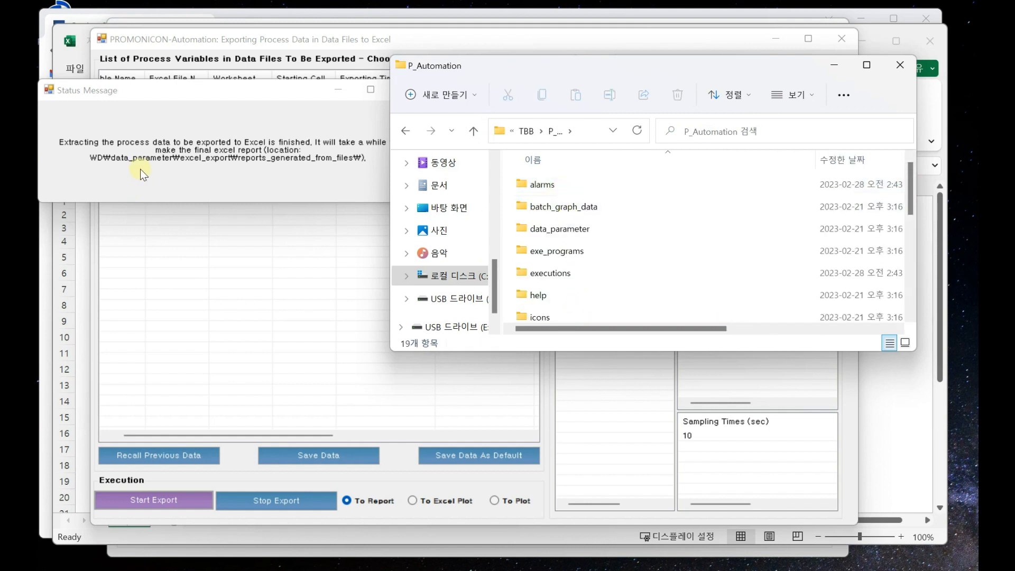
double_click(566, 229)
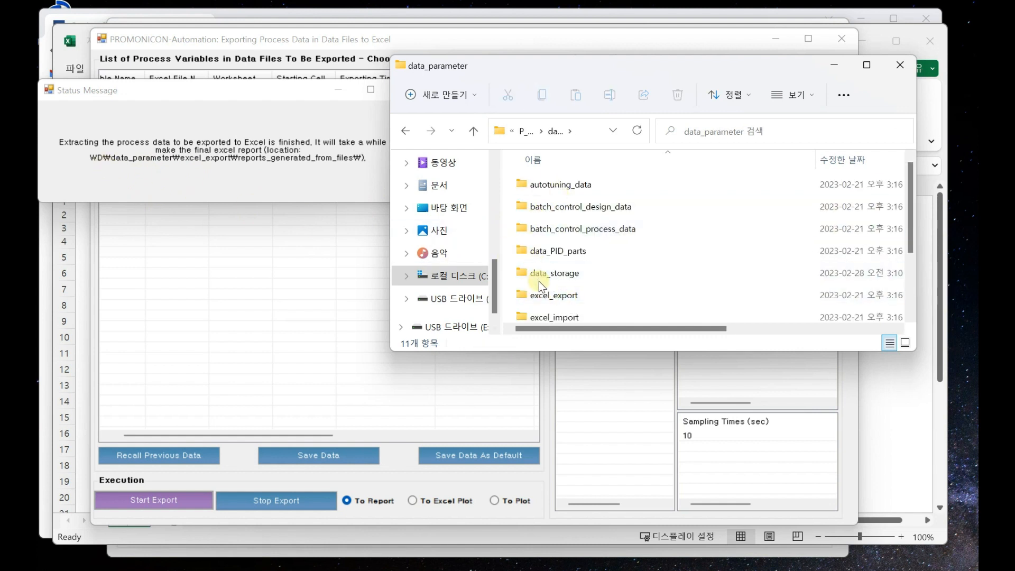
double_click(547, 291)
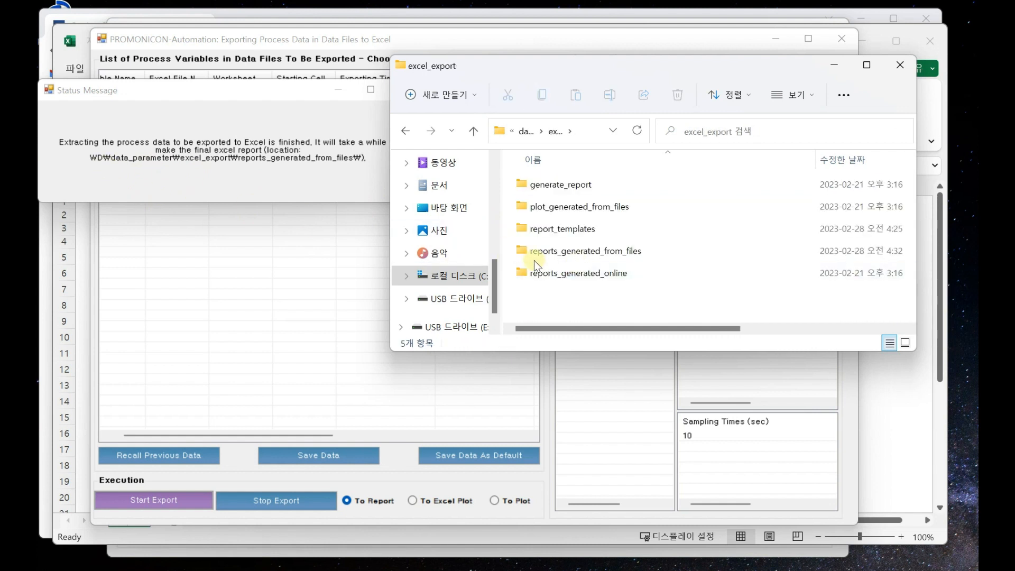
double_click(636, 252)
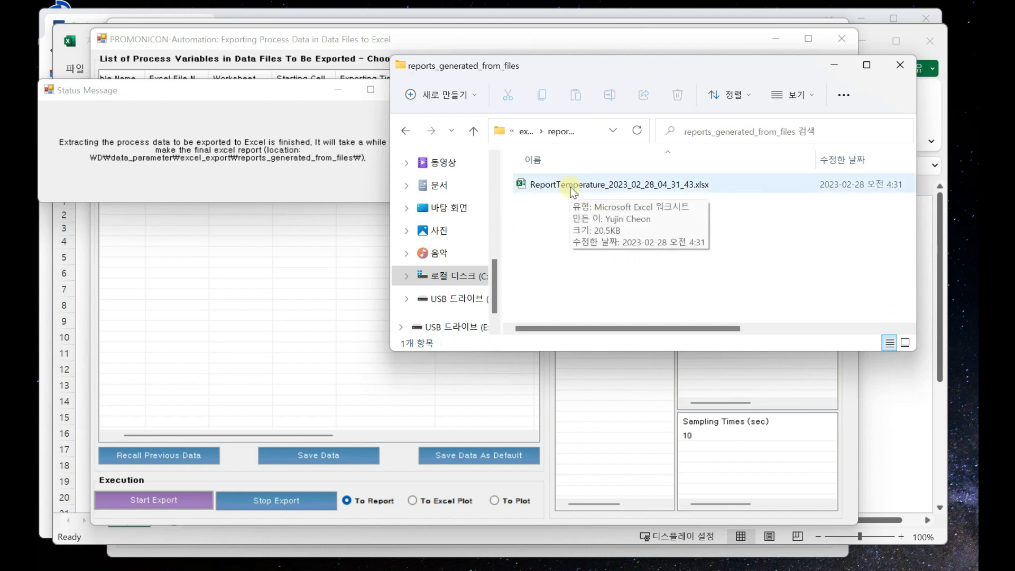
double_click(572, 185)
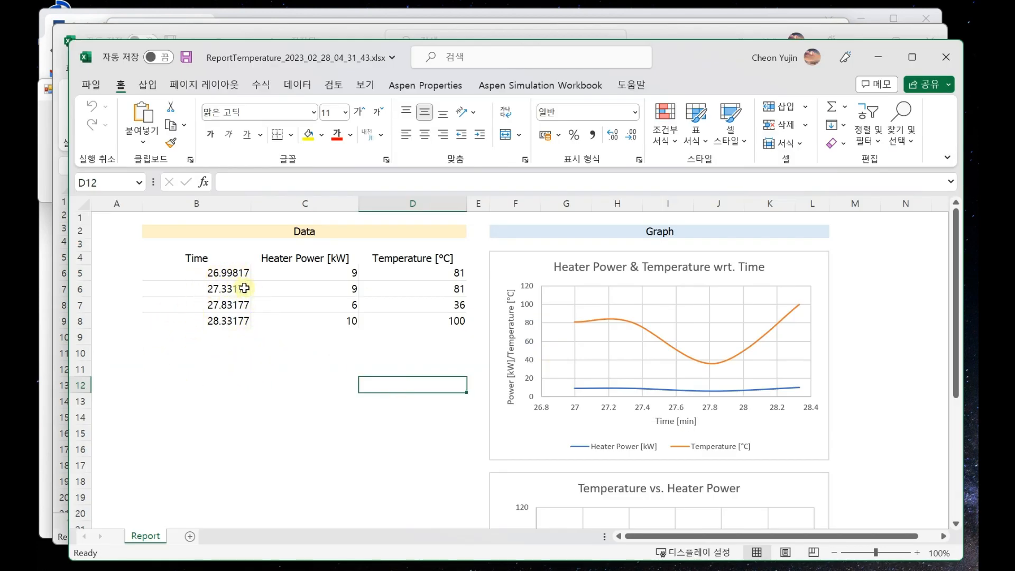
- Review the exported data and both graphs in the generated Excel report, and close the workbook
scroll(578, 390, down, 4)
scroll(581, 391, up, 2)
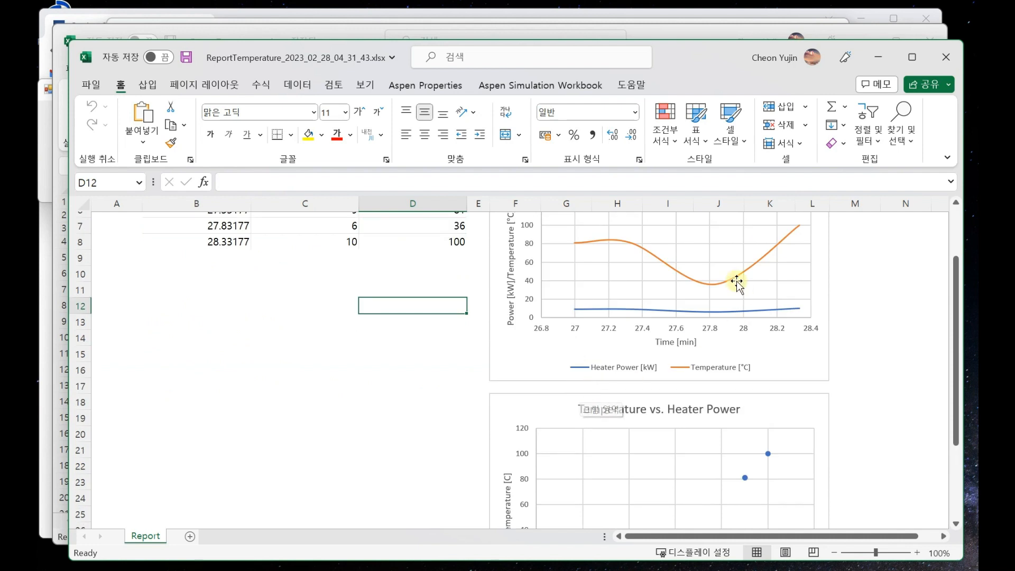
scroll(645, 329, down, 2)
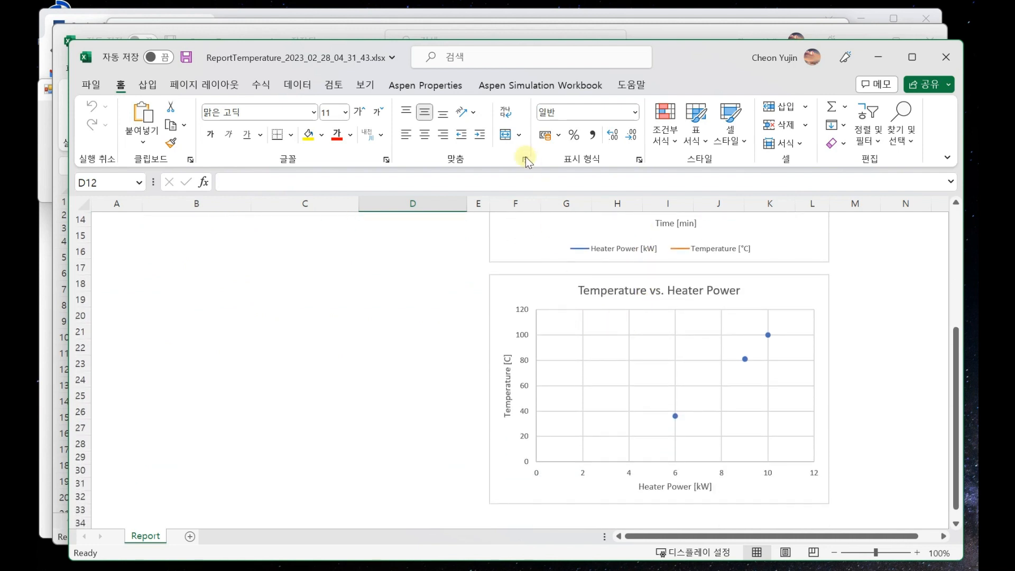
scroll(650, 367, up, 3)
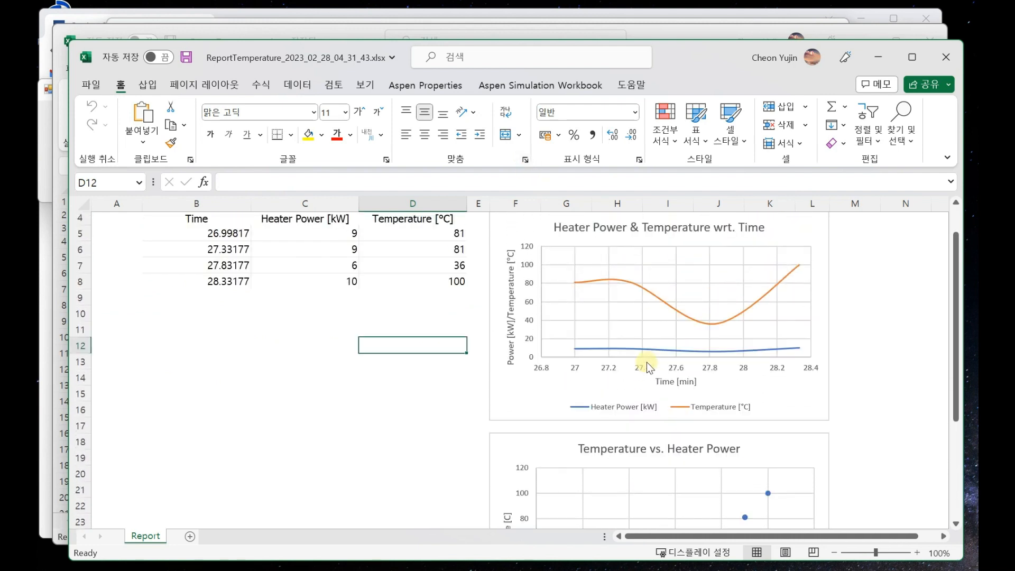
click(939, 57)
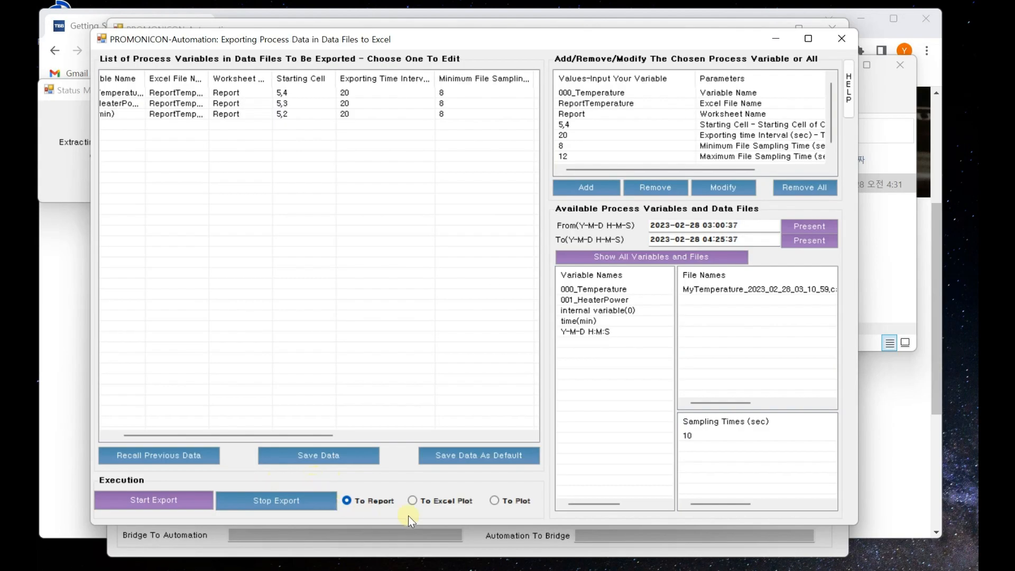
- Export the process data to a plot and update the chart with a bias of 0,10,0 to offset the heater power curve
click(497, 502)
click(145, 501)
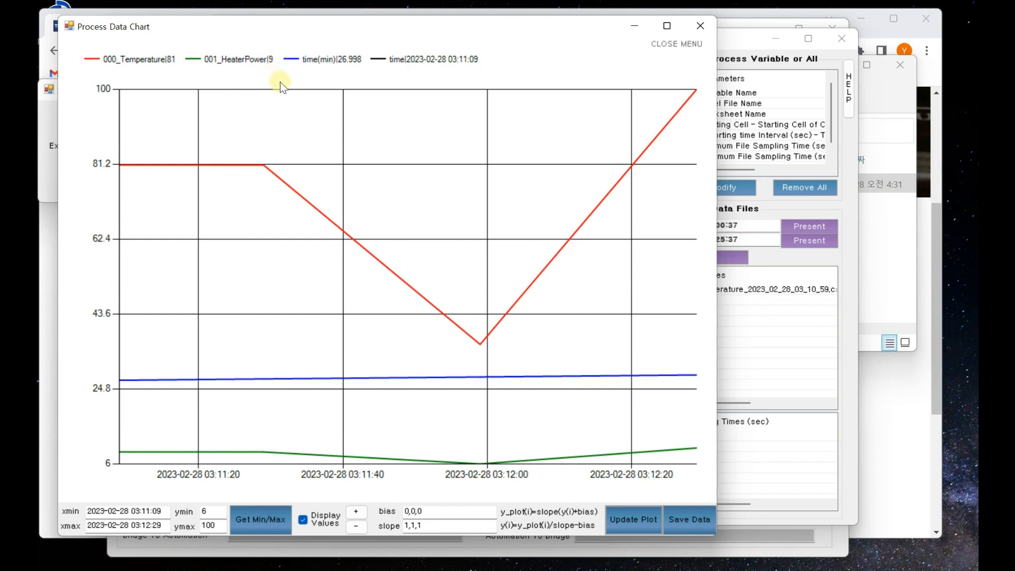
click(449, 511)
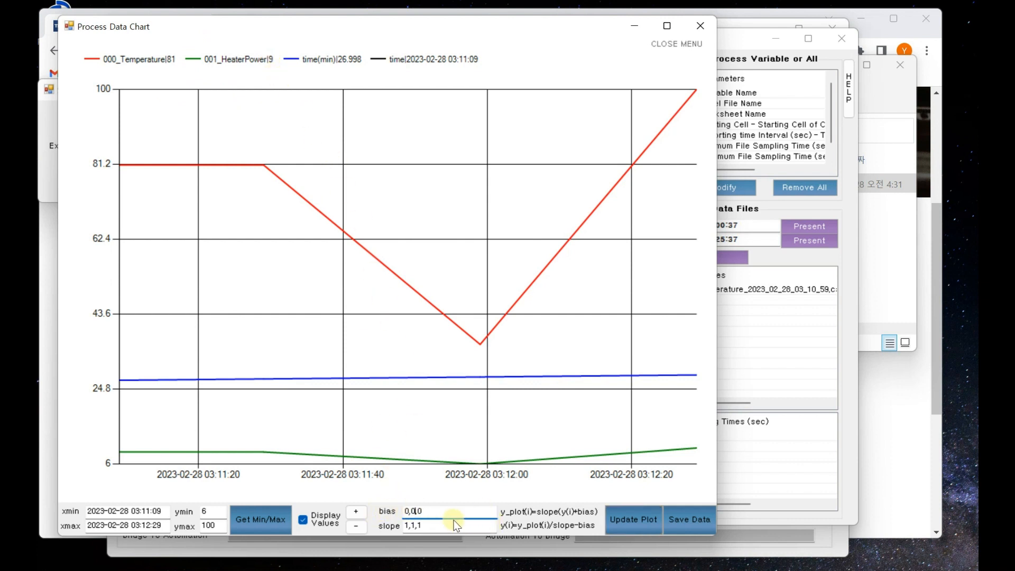
click(418, 512)
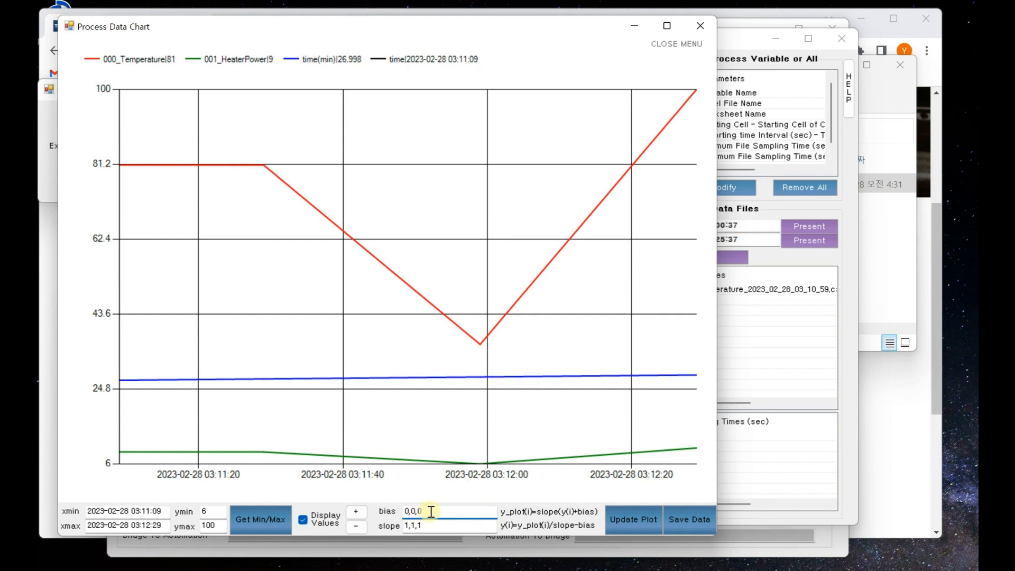
key(shift+Left)
text(10)
click(636, 520)
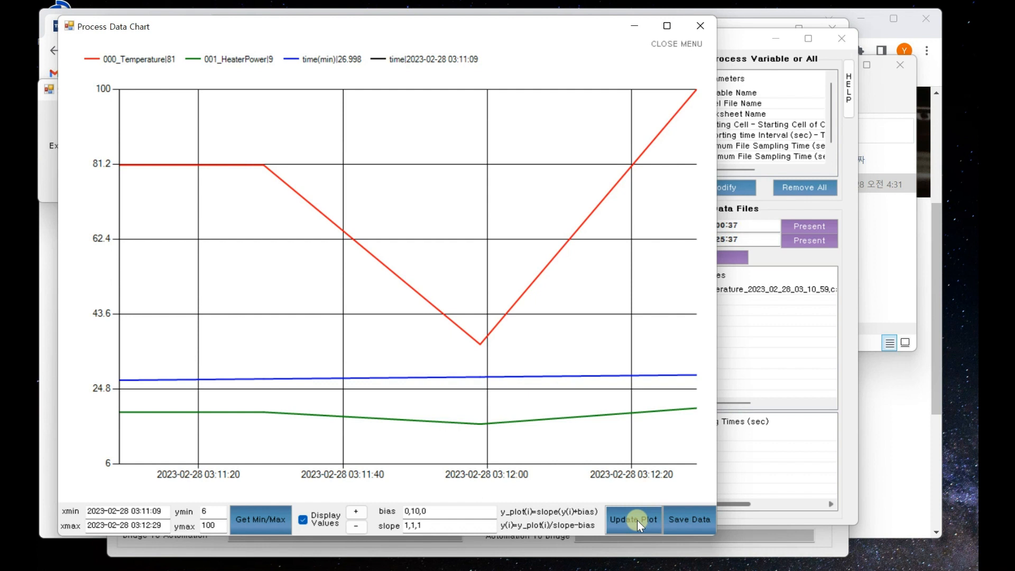
- Set the chart's slope to 1,0.5,1 to scale the heater power curve, update the plot, and close the chart
click(415, 526)
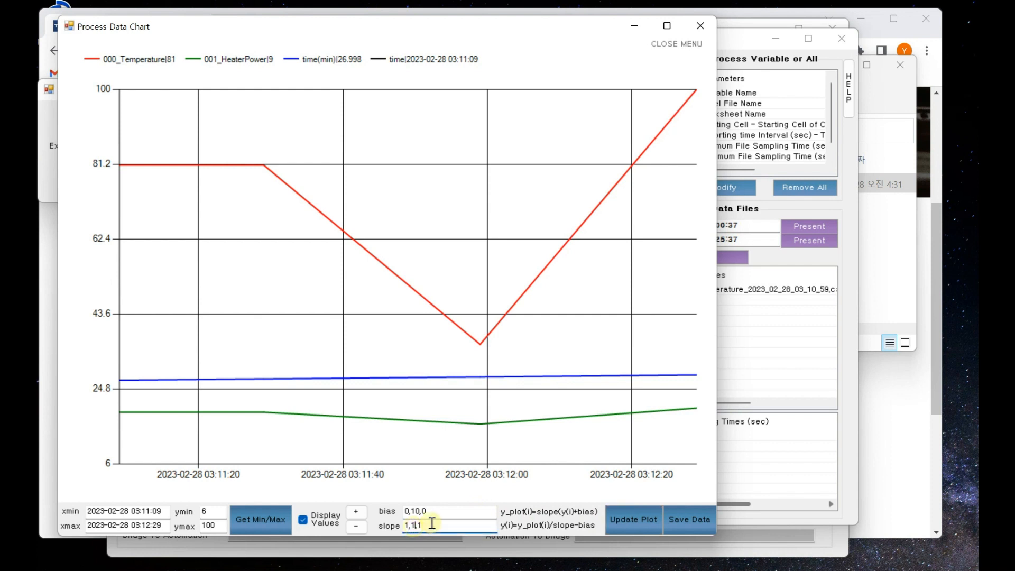
key(BackSpace)
text(0.5)
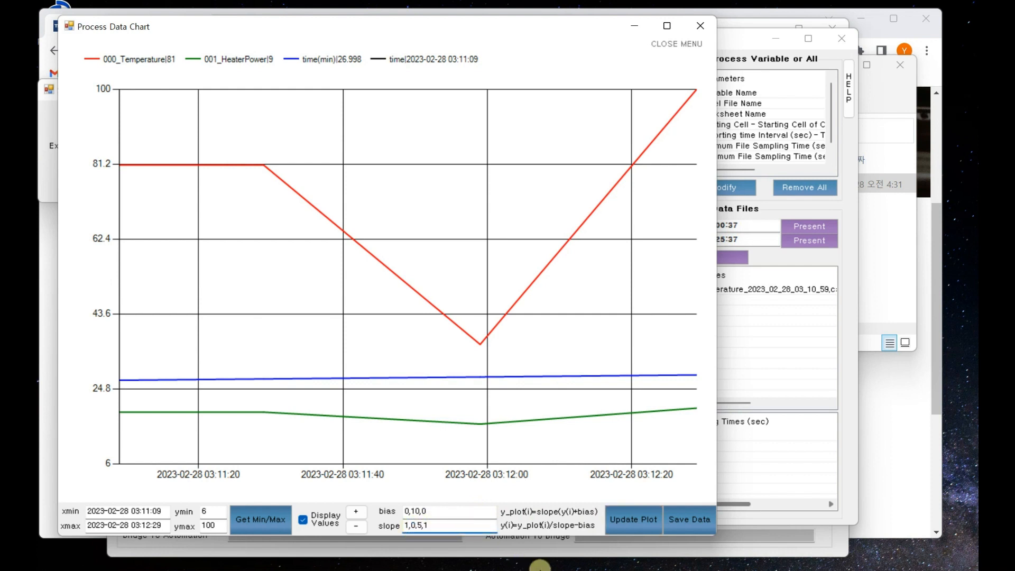
click(661, 532)
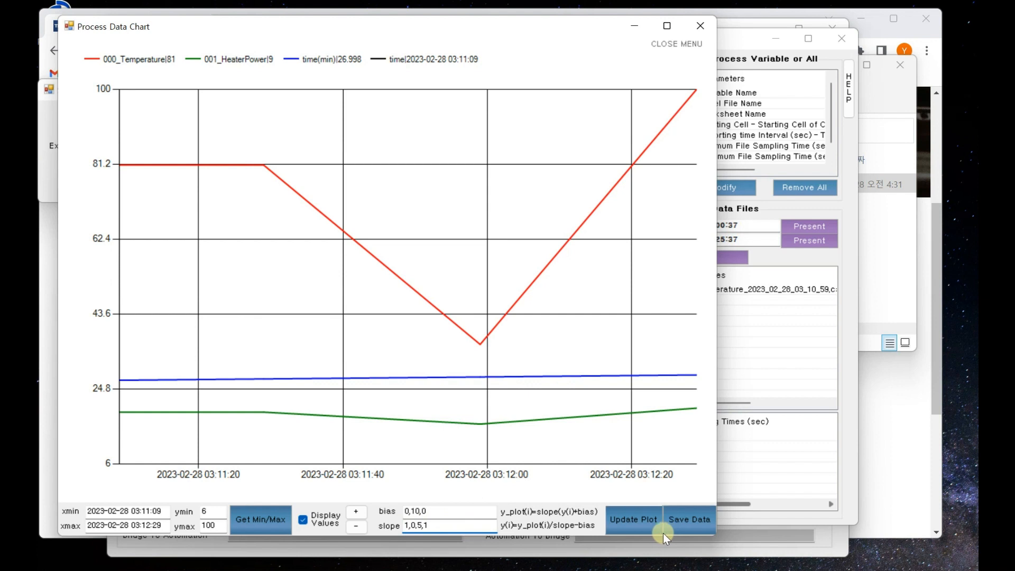
click(637, 526)
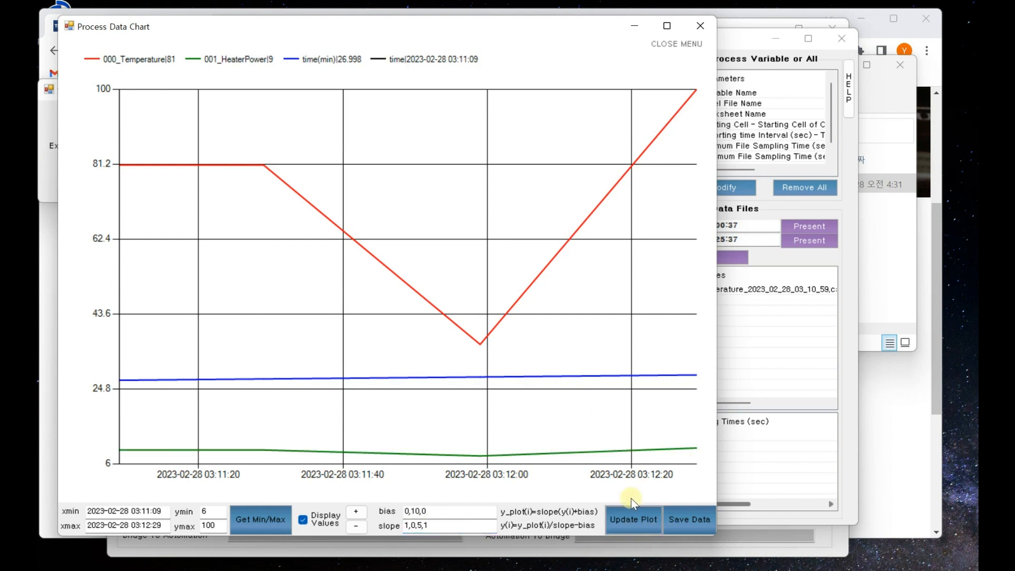
click(700, 27)
click(740, 269)
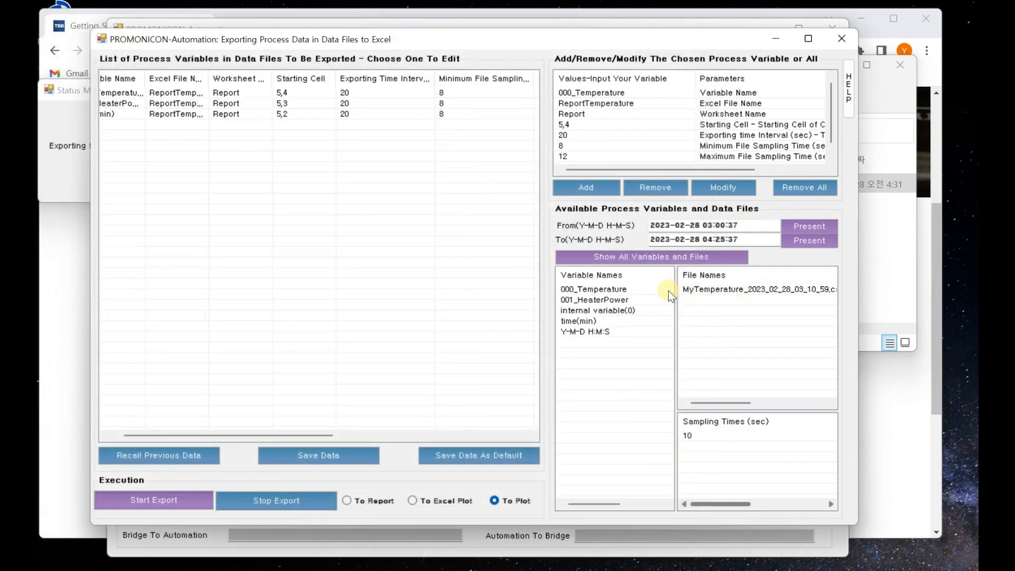